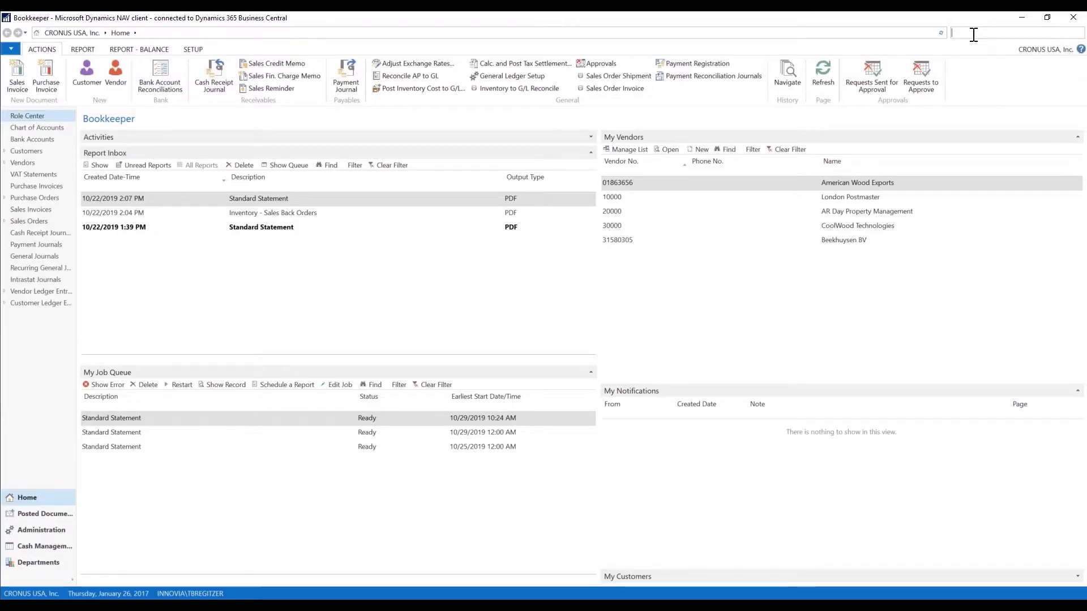
Search for 'items' and open the Items list from the results
{"action": "type", "text": "item"}
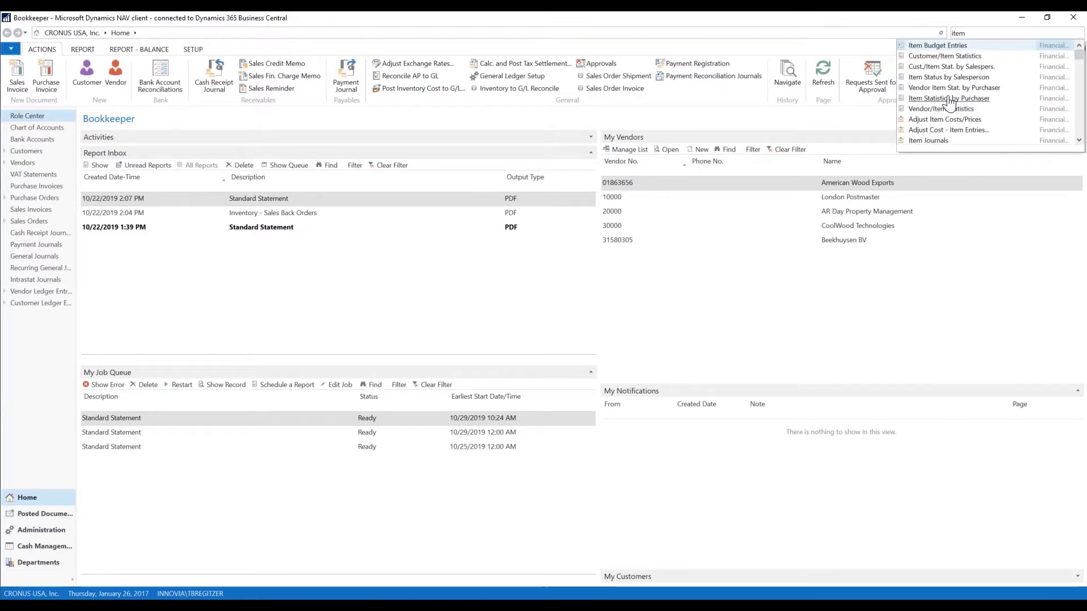
{"action": "scroll", "coordinate": [934, 107], "scroll_direction": "down", "scroll_amount": 3}
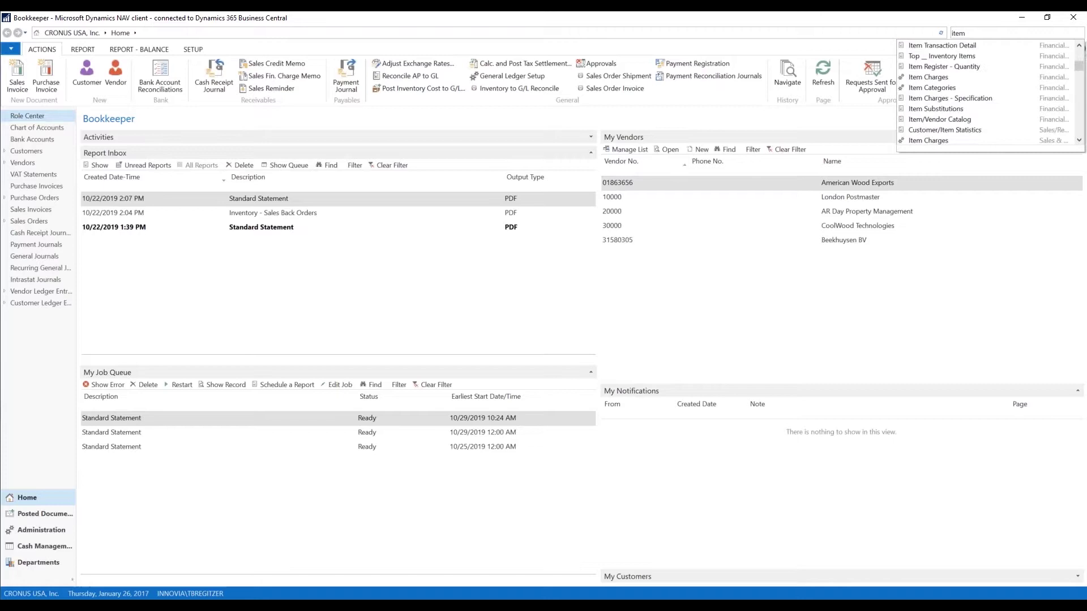
{"action": "type", "text": "s"}
{"action": "left_click", "coordinate": [918, 56]}
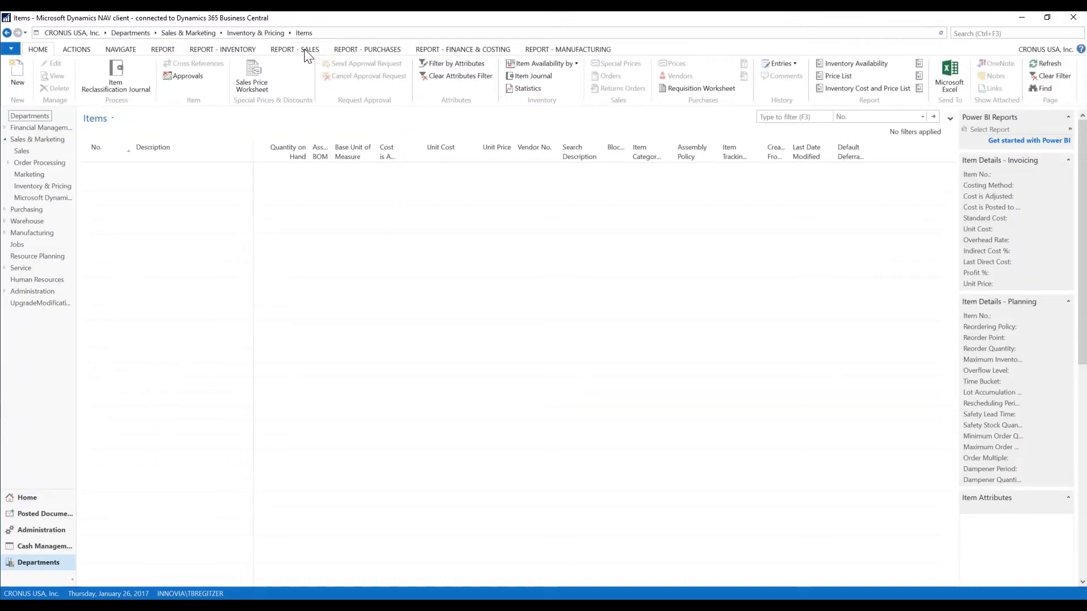
Open the Inventory - Sales Back Orders report and filter item No. to 1000..1896-S
{"action": "left_click", "coordinate": [305, 50]}
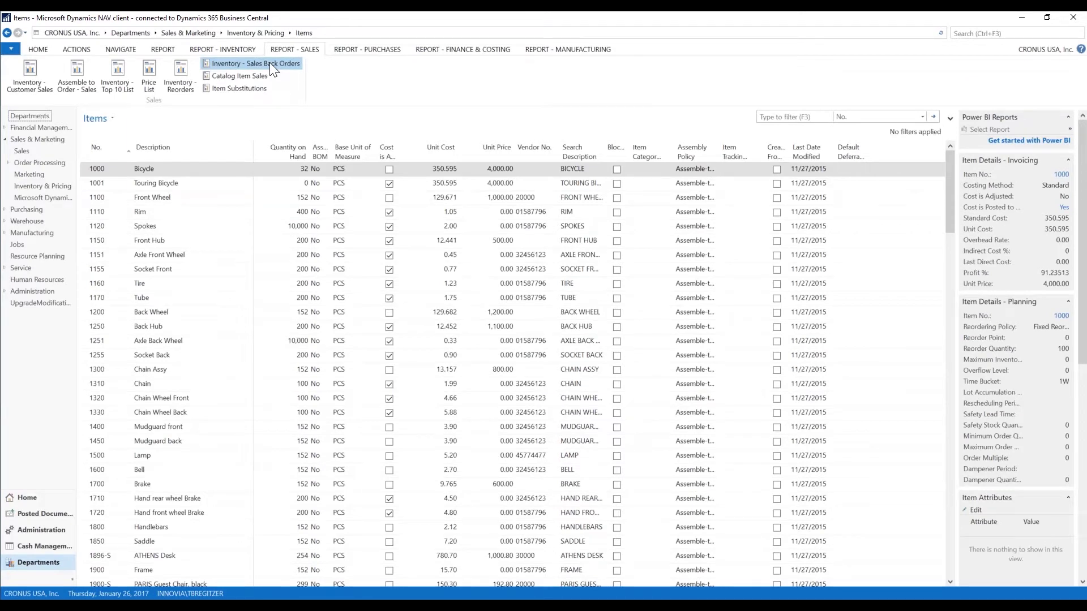
{"action": "left_click", "coordinate": [269, 64]}
{"action": "left_click", "coordinate": [135, 158]}
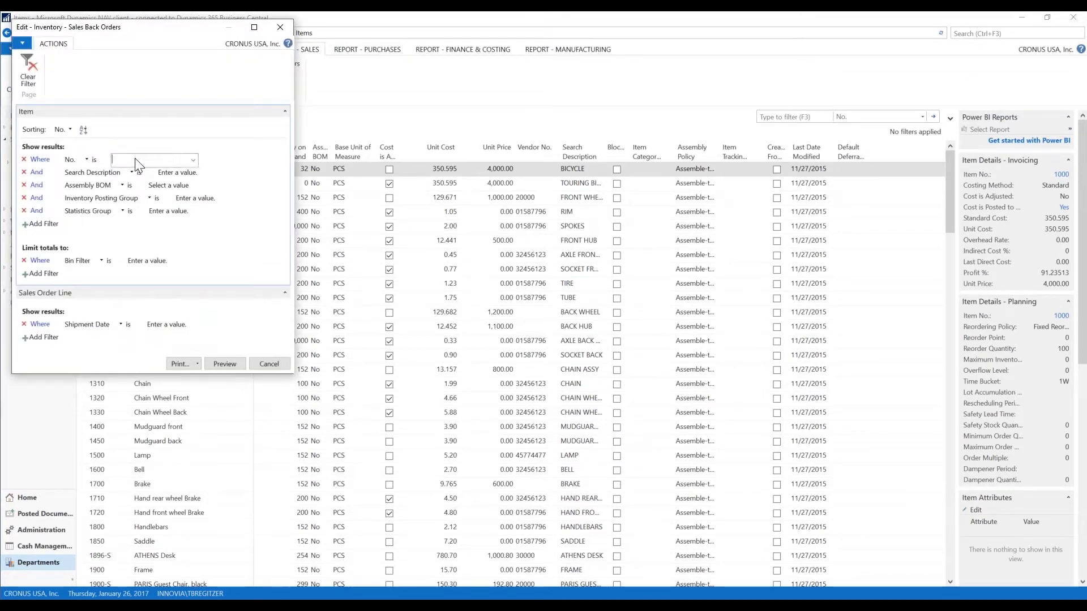
{"action": "type", "text": "1000.."}
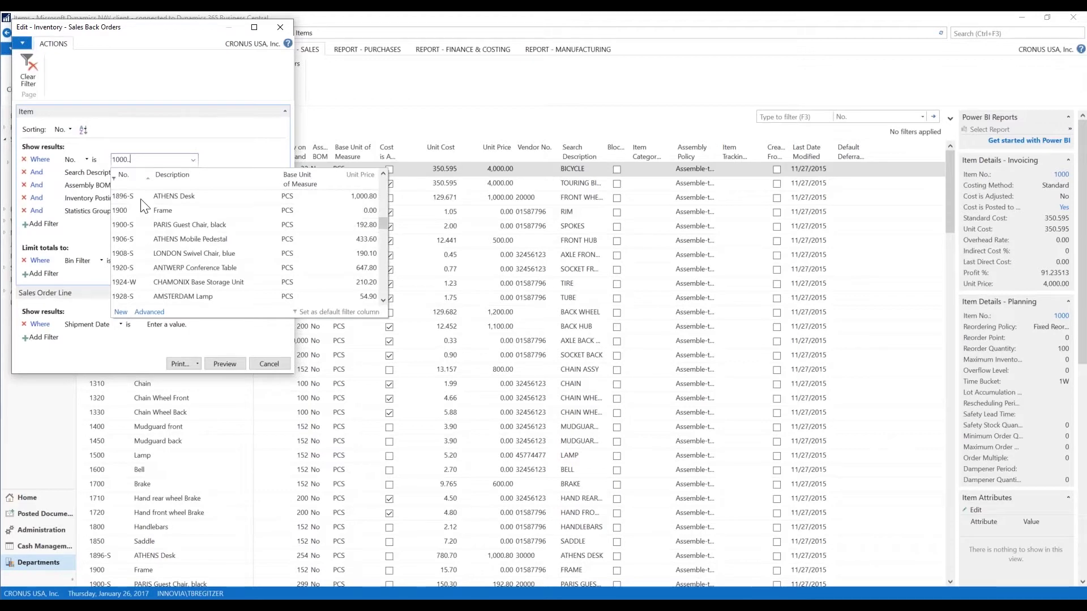
{"action": "left_click", "coordinate": [143, 198]}
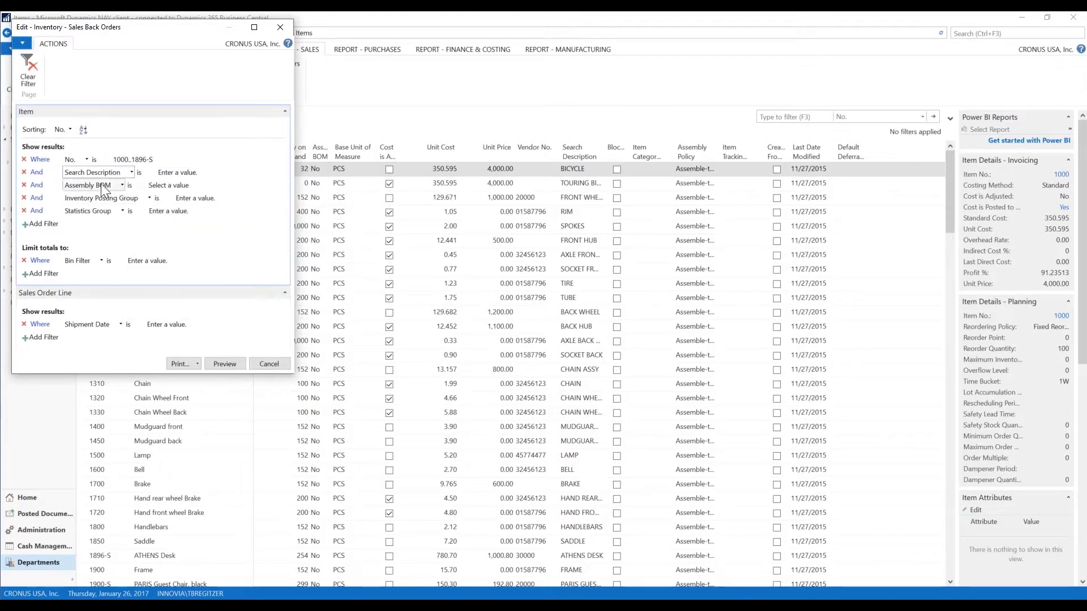
Schedule the Inventory - Sales Back Orders report with PDF output and acknowledge the confirmation
{"action": "left_click", "coordinate": [198, 363]}
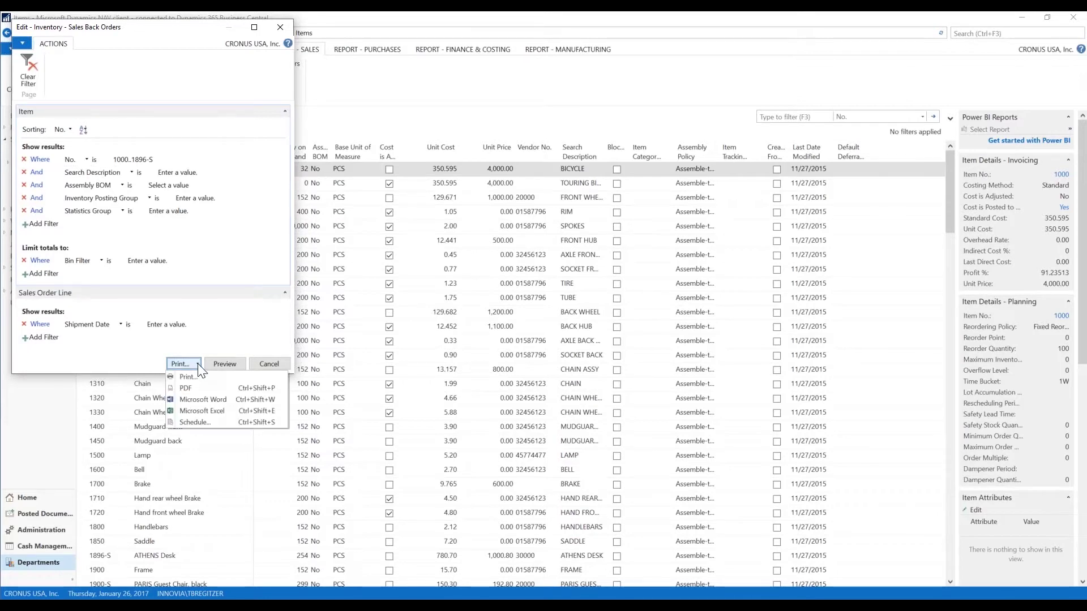
{"action": "left_click", "coordinate": [190, 422]}
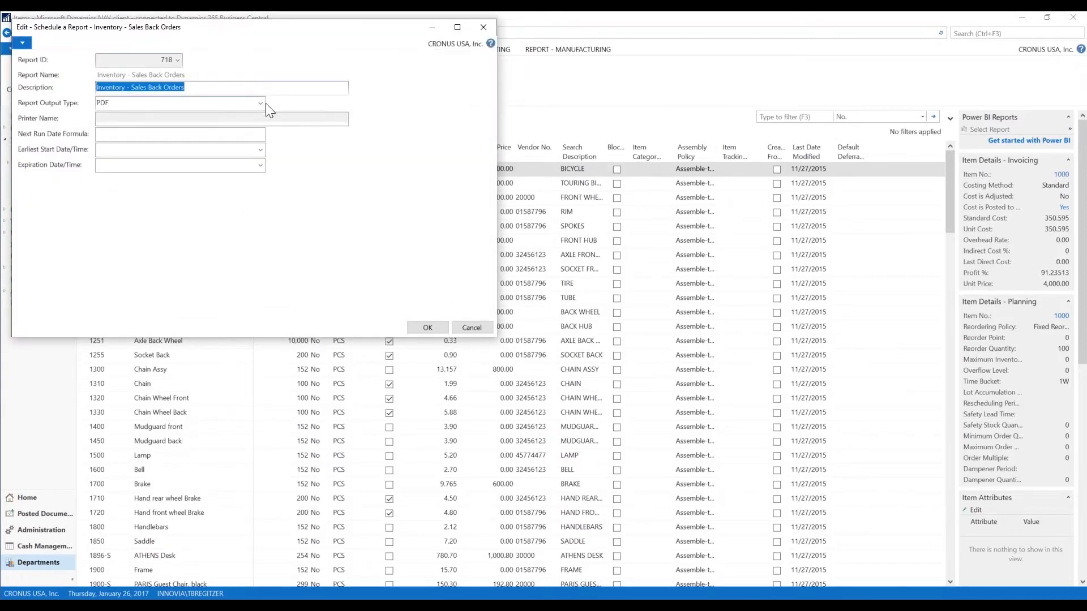
{"action": "left_click", "coordinate": [263, 103]}
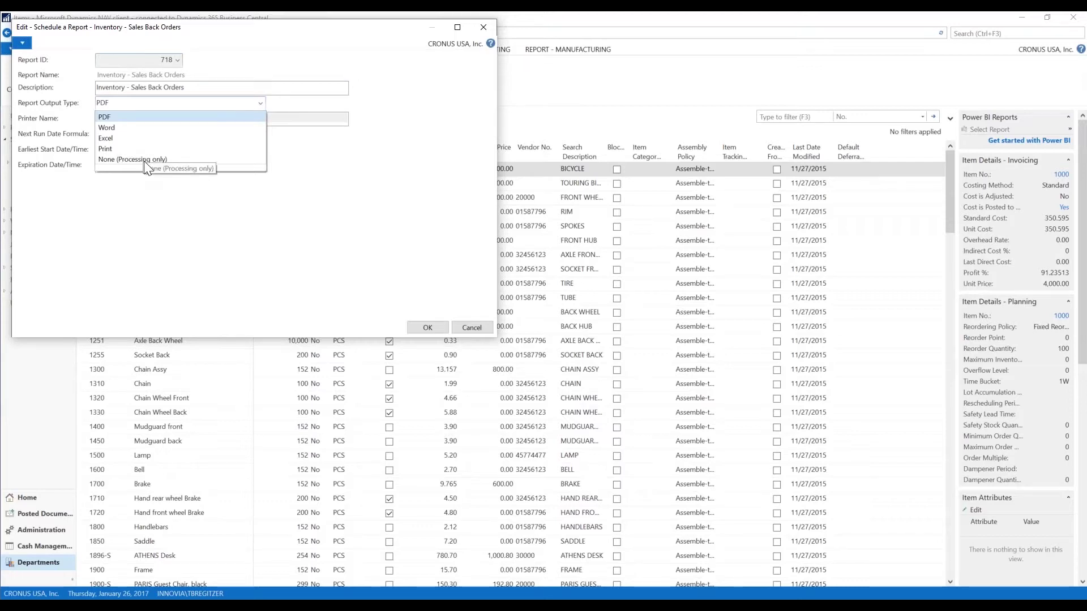
{"action": "left_click", "coordinate": [137, 115]}
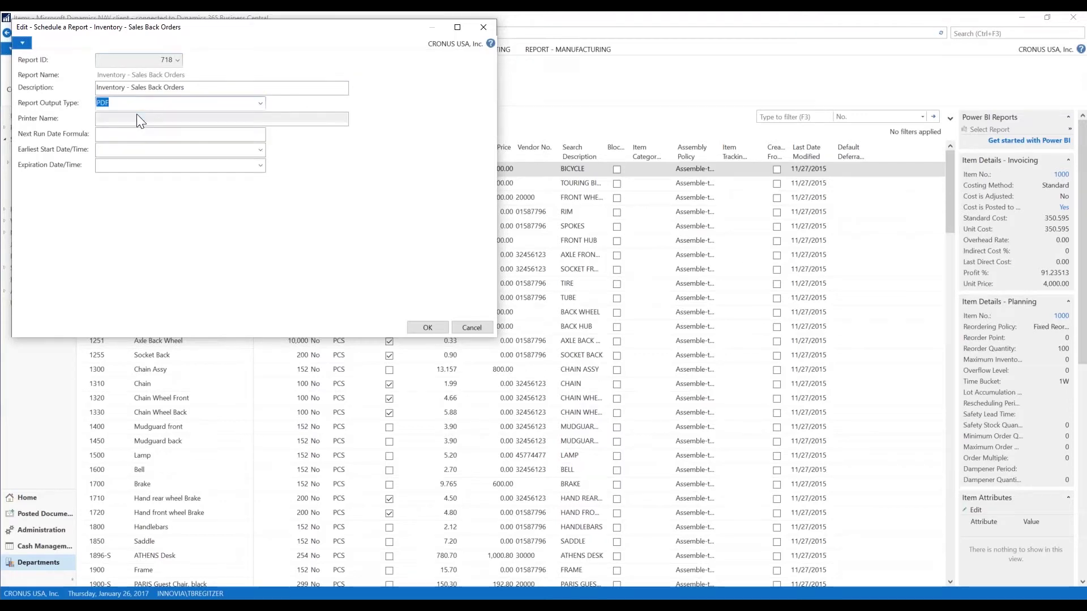
{"action": "left_click", "coordinate": [133, 136]}
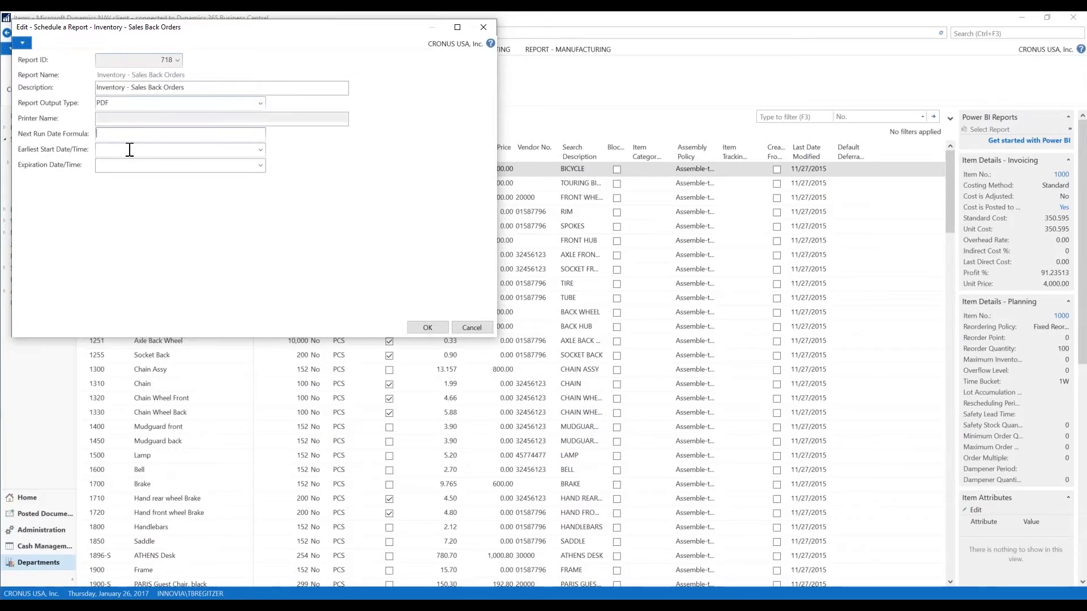
{"action": "left_click", "coordinate": [130, 149]}
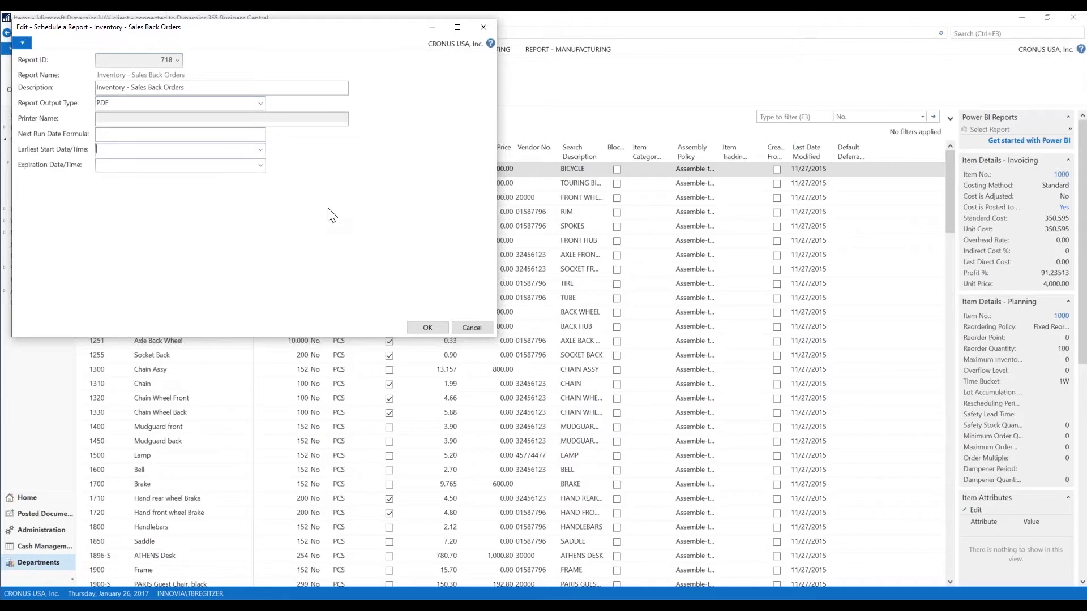
{"action": "left_click", "coordinate": [422, 326]}
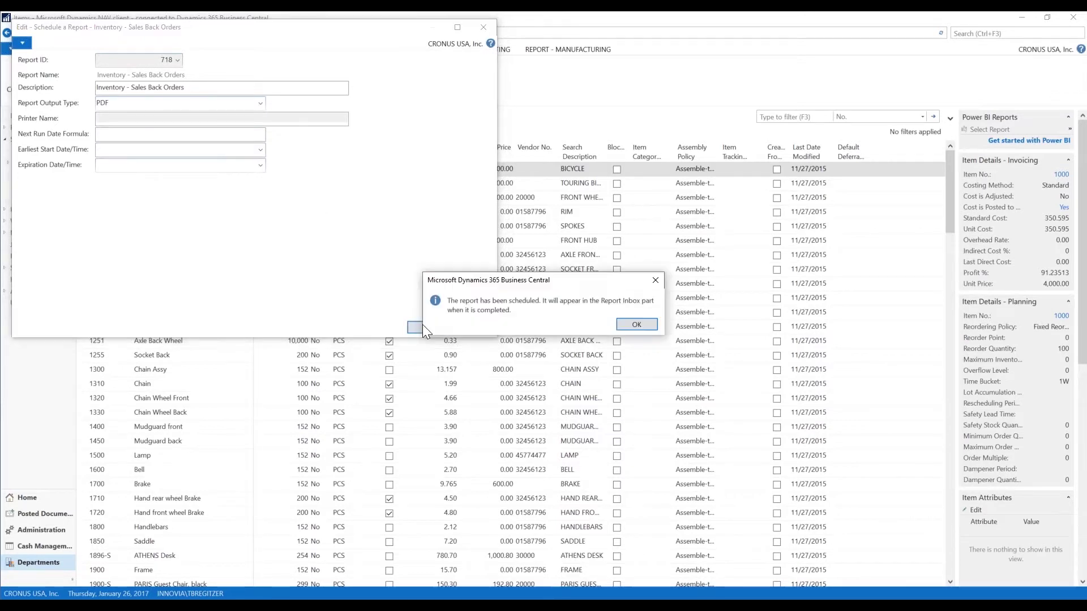
{"action": "left_click", "coordinate": [636, 325]}
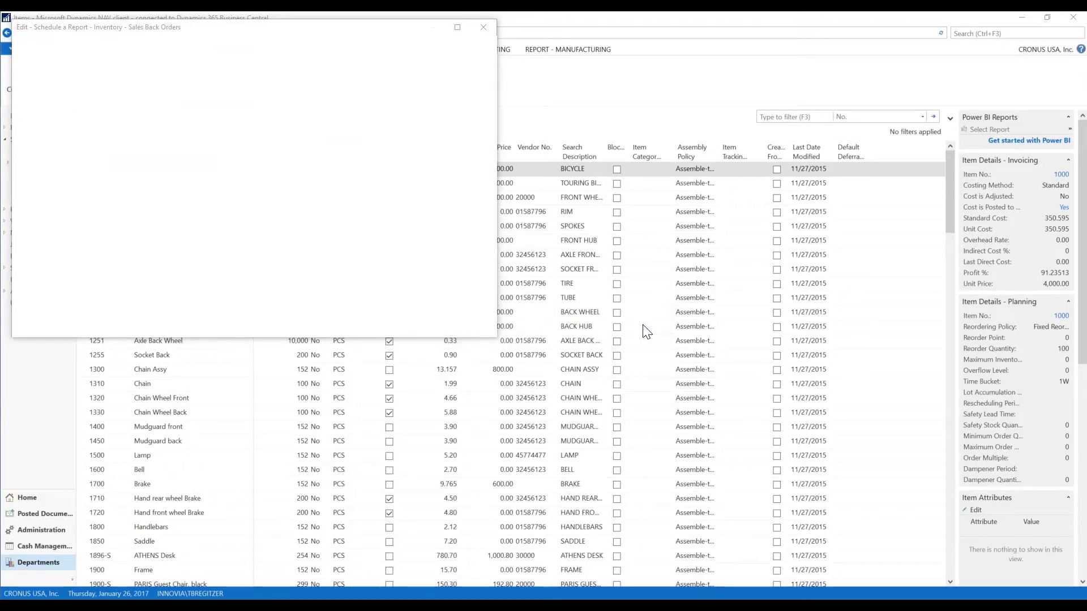
Return to the Bookkeeper home page and open the new Inventory - Sales Back Orders Report Inbox entry
{"action": "left_click", "coordinate": [27, 498]}
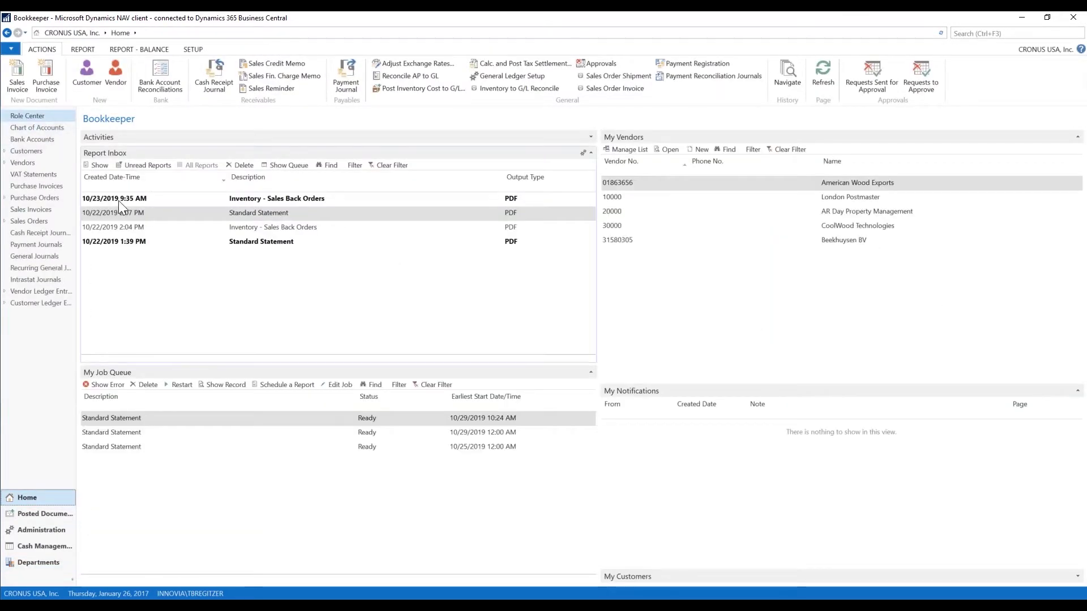
{"action": "left_click", "coordinate": [119, 199]}
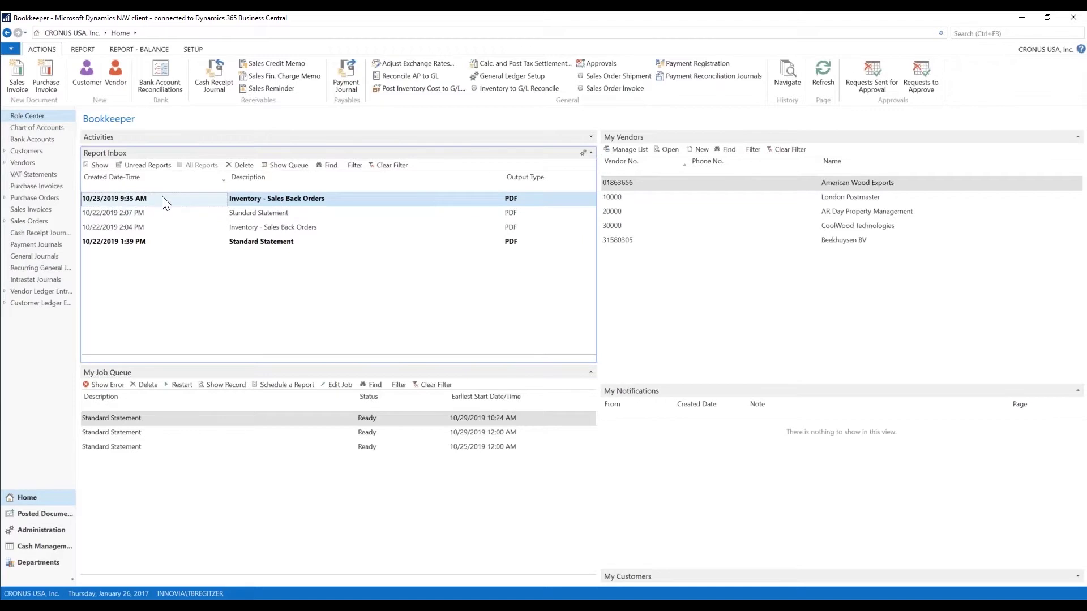
{"action": "double_click", "coordinate": [164, 203]}
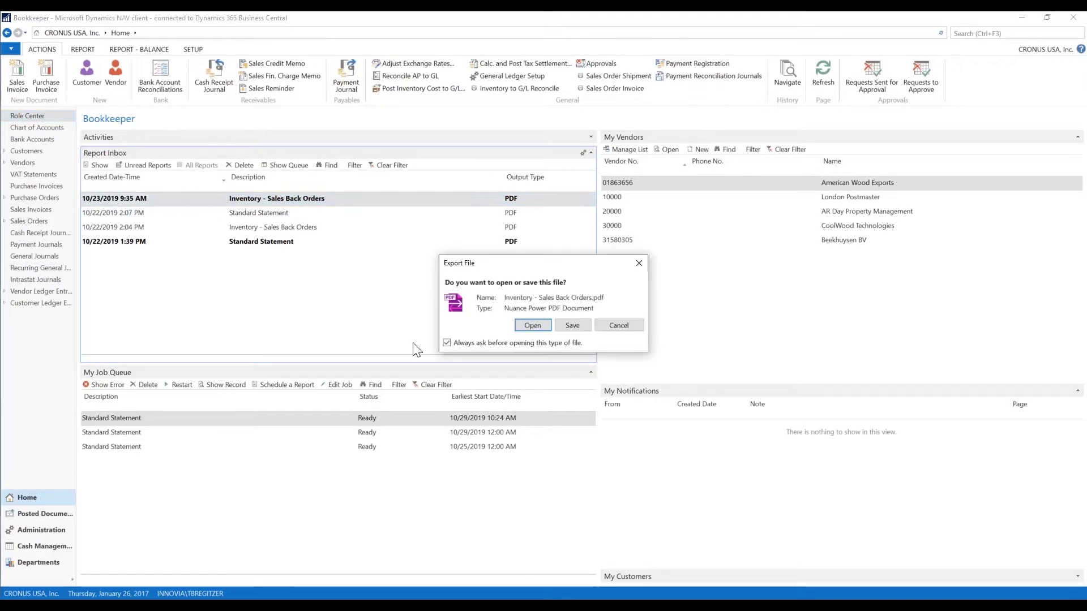
Open the Sales Back Orders PDF in Power PDF, scroll through its pages, and close it
{"action": "left_click", "coordinate": [537, 325]}
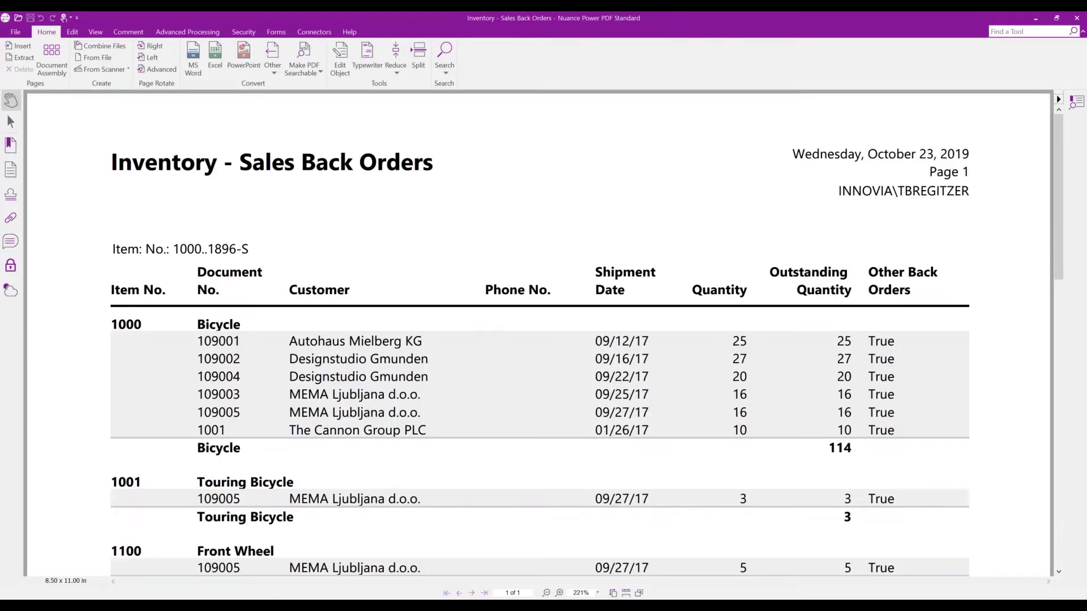
{"action": "scroll", "coordinate": [492, 178], "scroll_direction": "down", "scroll_amount": 3}
{"action": "scroll", "coordinate": [540, 334], "scroll_direction": "down", "scroll_amount": 10}
{"action": "scroll", "coordinate": [540, 334], "scroll_direction": "up", "scroll_amount": 8}
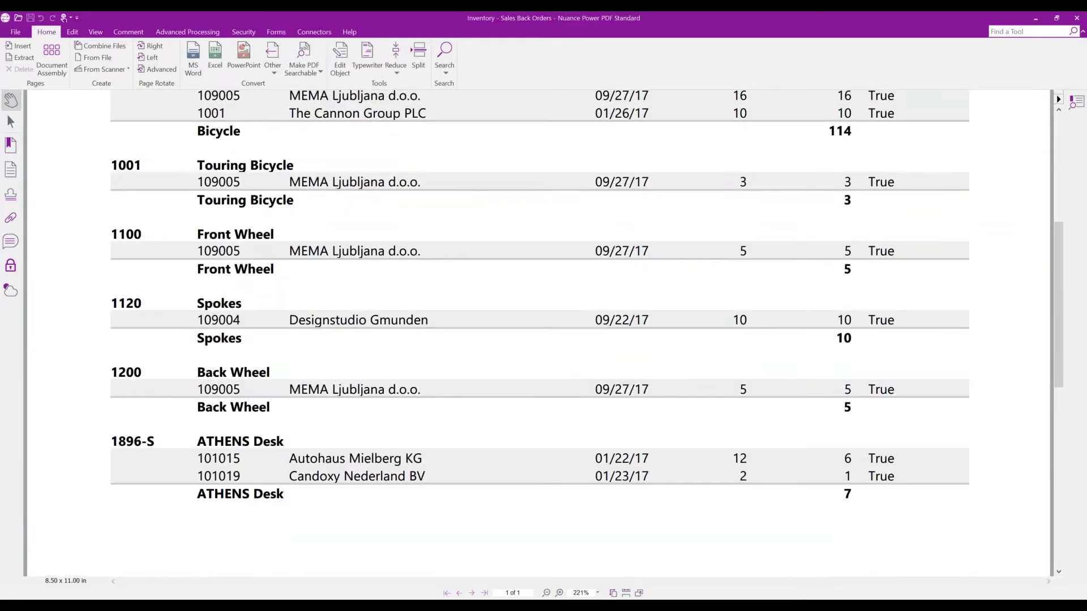
{"action": "scroll", "coordinate": [541, 334], "scroll_direction": "up", "scroll_amount": 3}
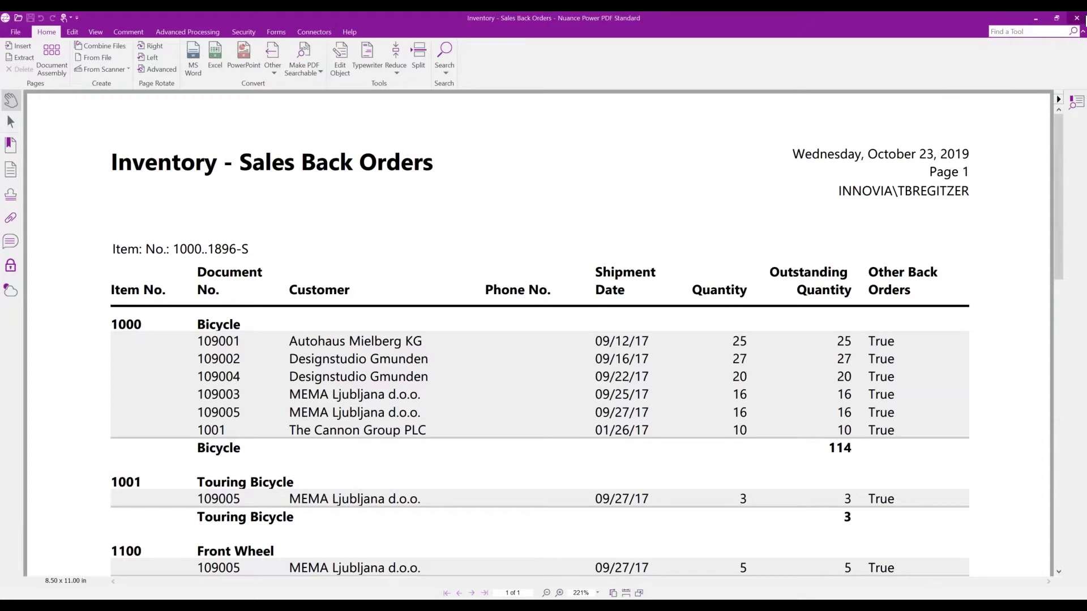
{"action": "left_click", "coordinate": [1079, 19]}
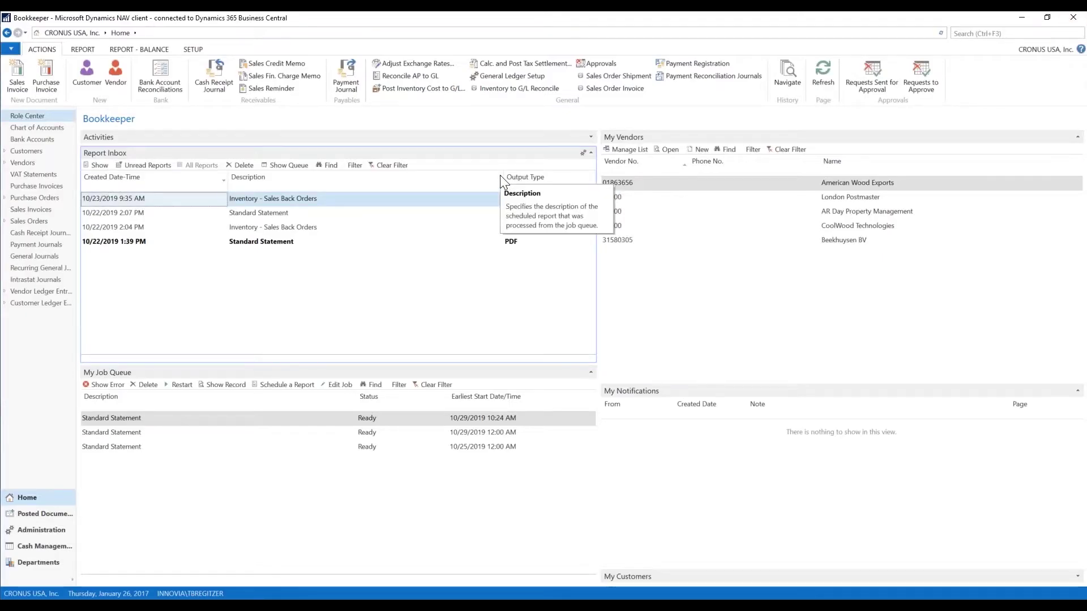
Search for 'job queue', correcting the 'joe' typo, and open Job Queue Entries
{"action": "left_click", "coordinate": [985, 33]}
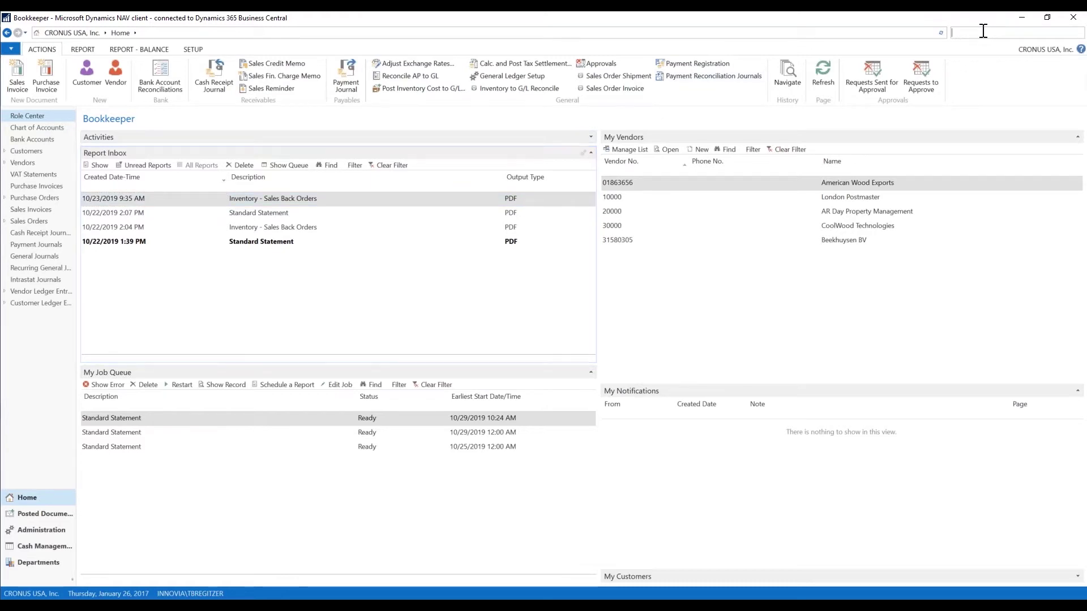
{"action": "type", "text": "joe queue"}
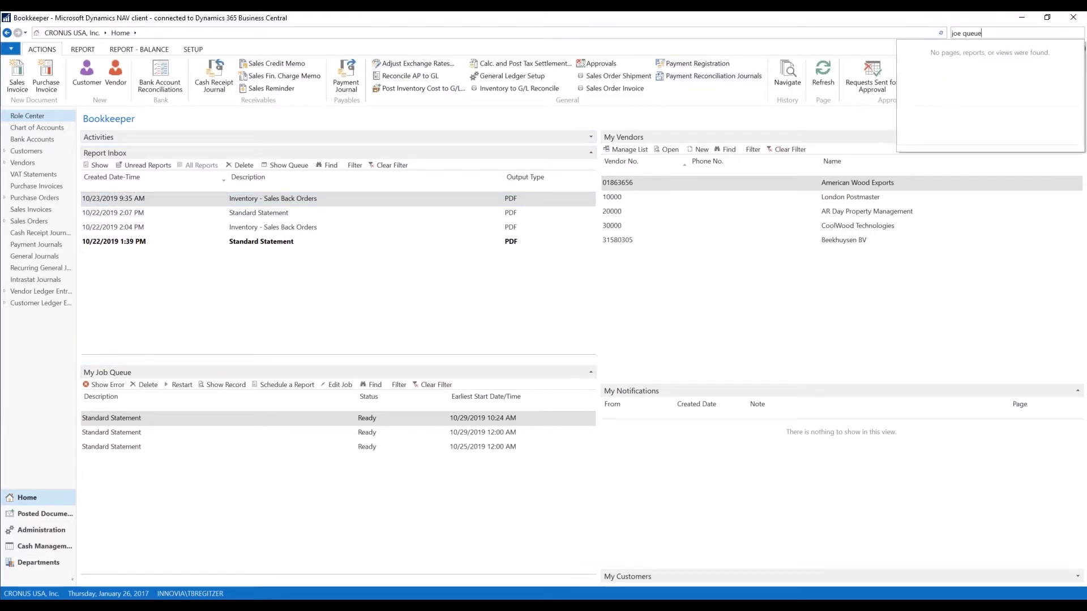
{"action": "double_click", "coordinate": [956, 33]}
{"action": "key", "text": "BackSpace"}
{"action": "type", "text": "job"}
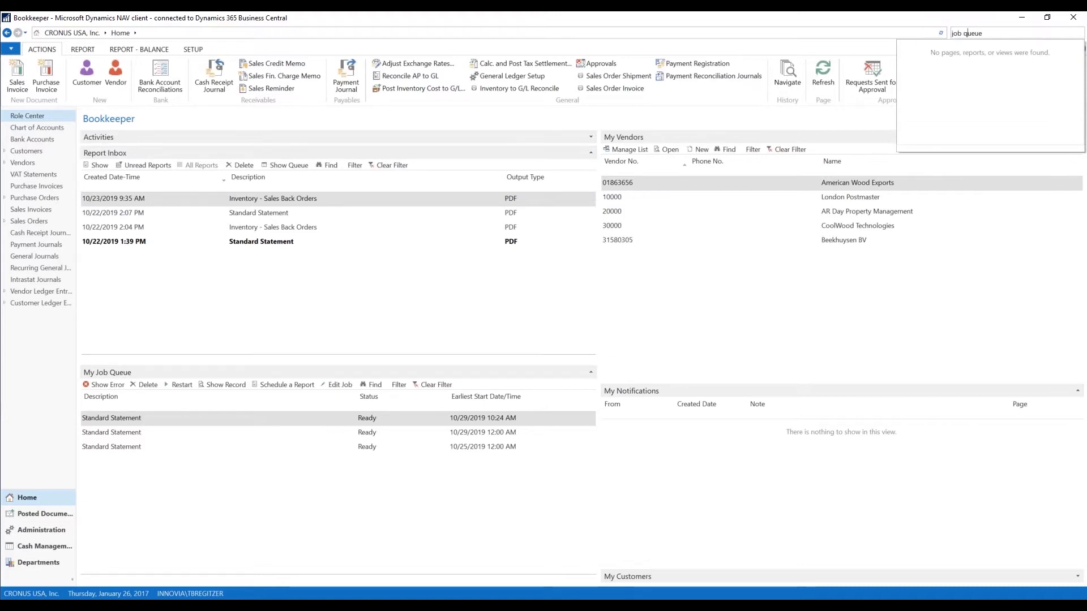
{"action": "left_click", "coordinate": [928, 56]}
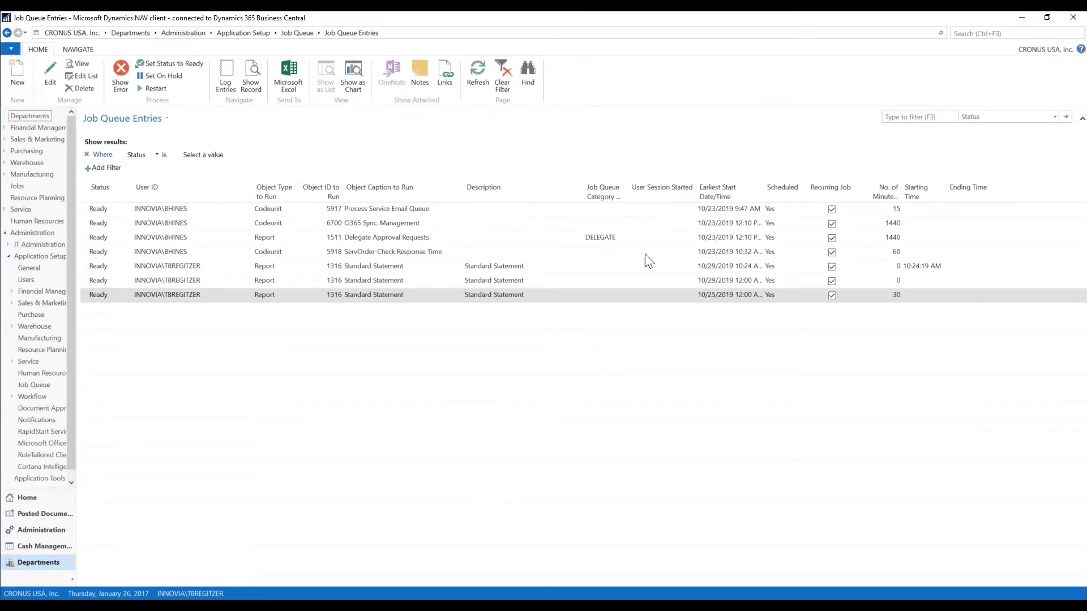
Create a new job queue entry running Report 1316, Standard Statement
{"action": "left_click", "coordinate": [82, 294]}
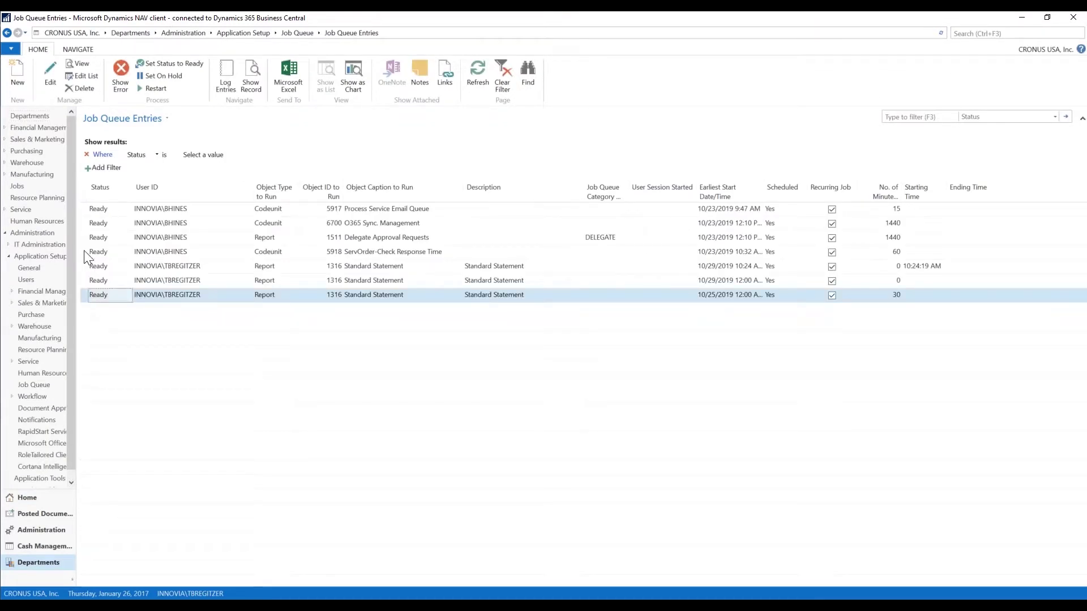
{"action": "left_click", "coordinate": [12, 70]}
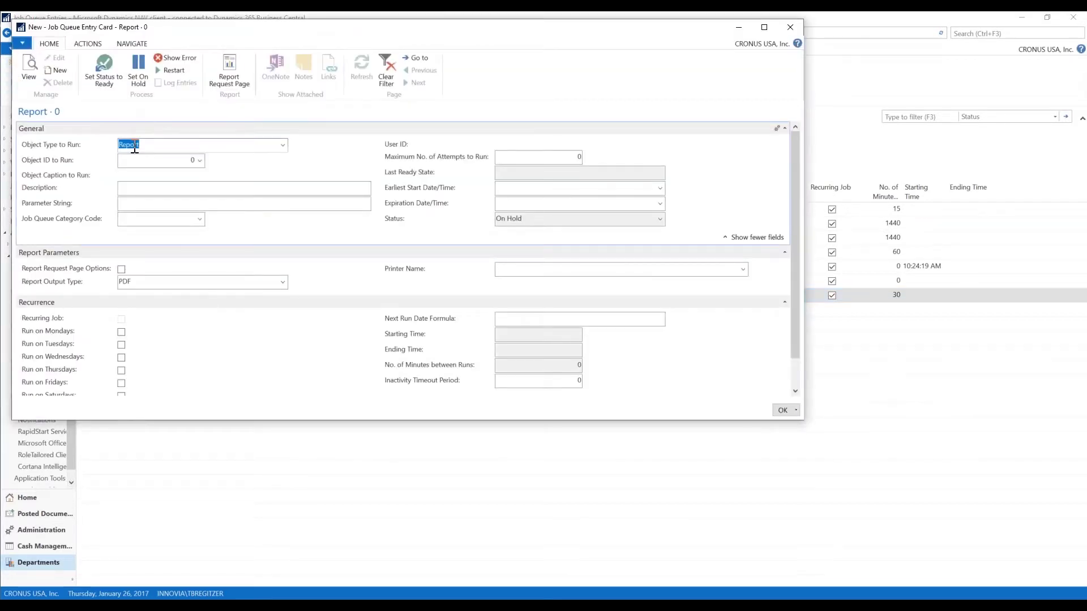
{"action": "left_click", "coordinate": [283, 147]}
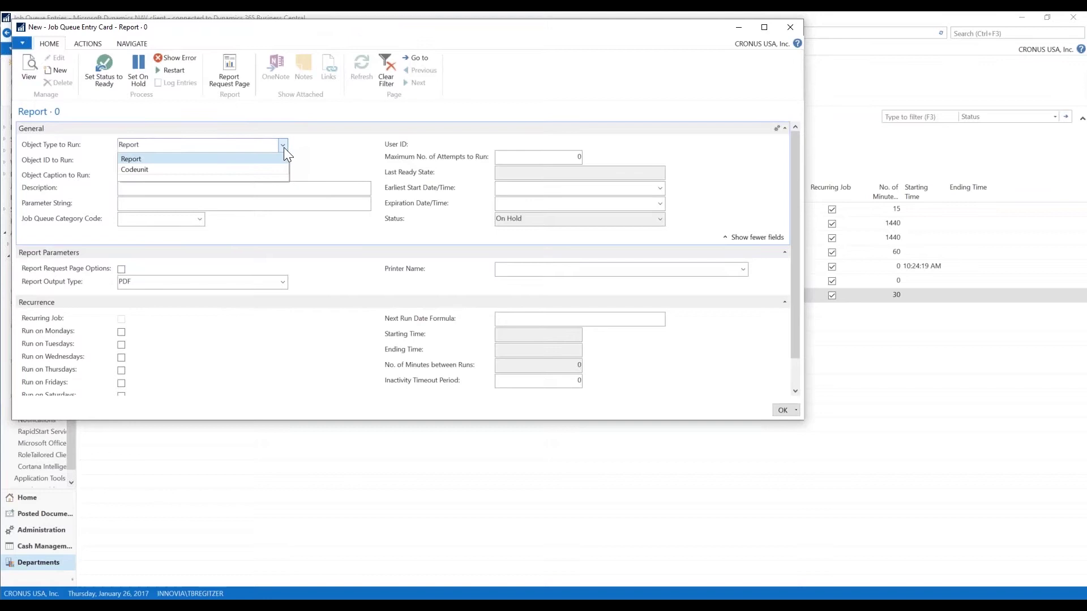
{"action": "left_click", "coordinate": [276, 156]}
{"action": "left_click", "coordinate": [195, 160]}
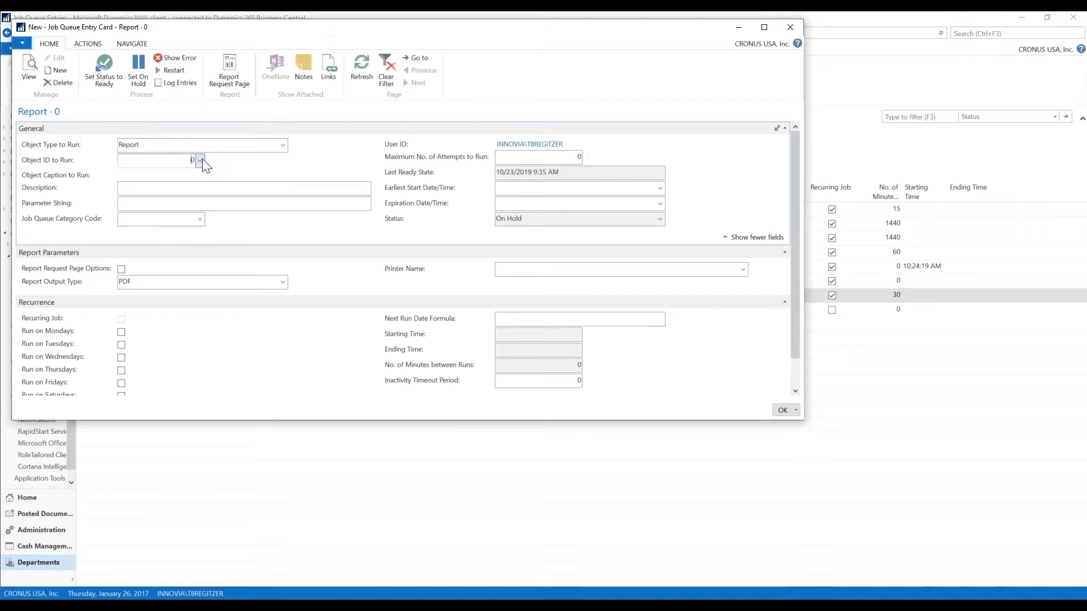
{"action": "left_click", "coordinate": [201, 161]}
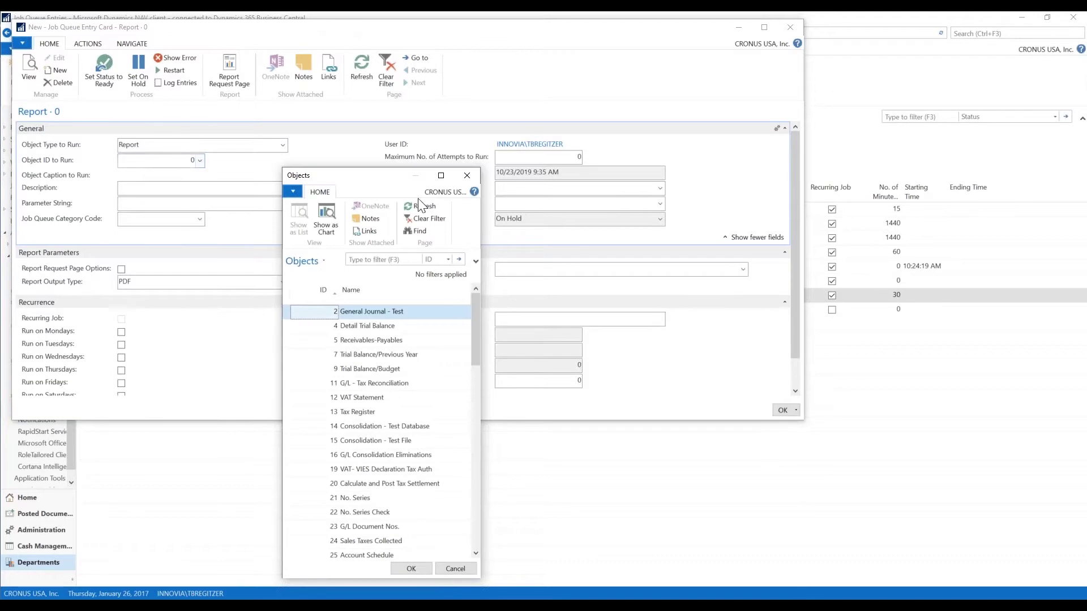
{"action": "left_click", "coordinate": [467, 174]}
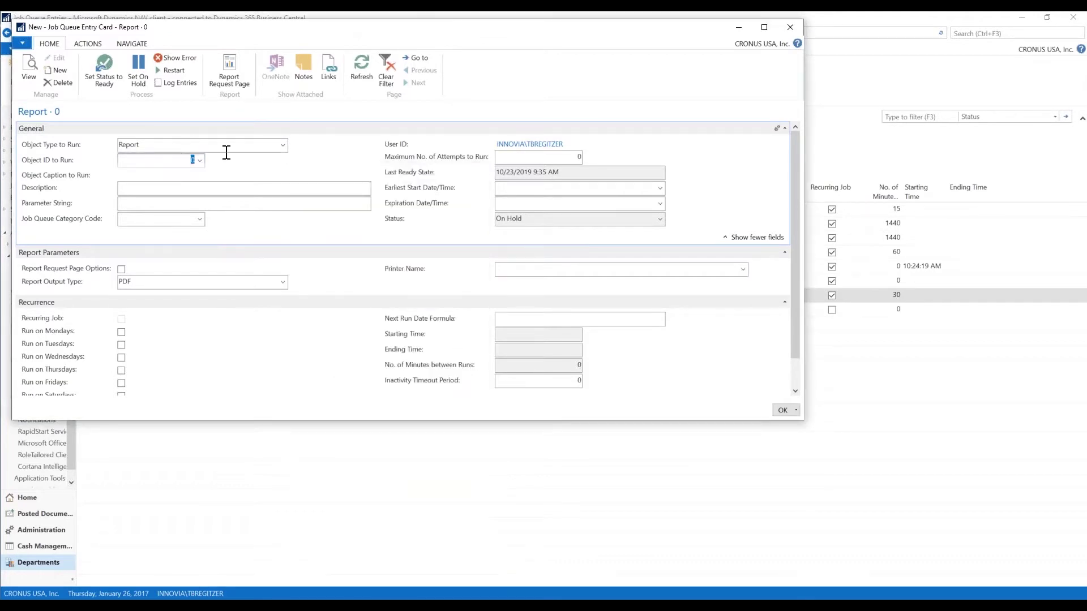
{"action": "type", "text": "1316"}
{"action": "key", "text": "Tab"}
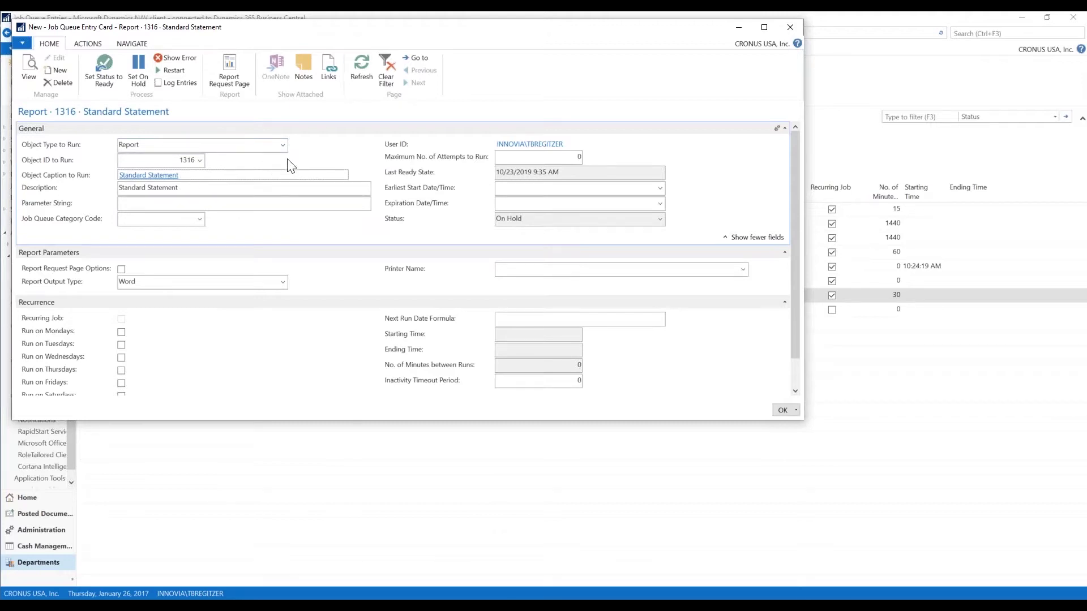
Enable request page options with dates 1/1/2017 to 12/31/2017 and PDF report output
{"action": "left_click", "coordinate": [121, 269]}
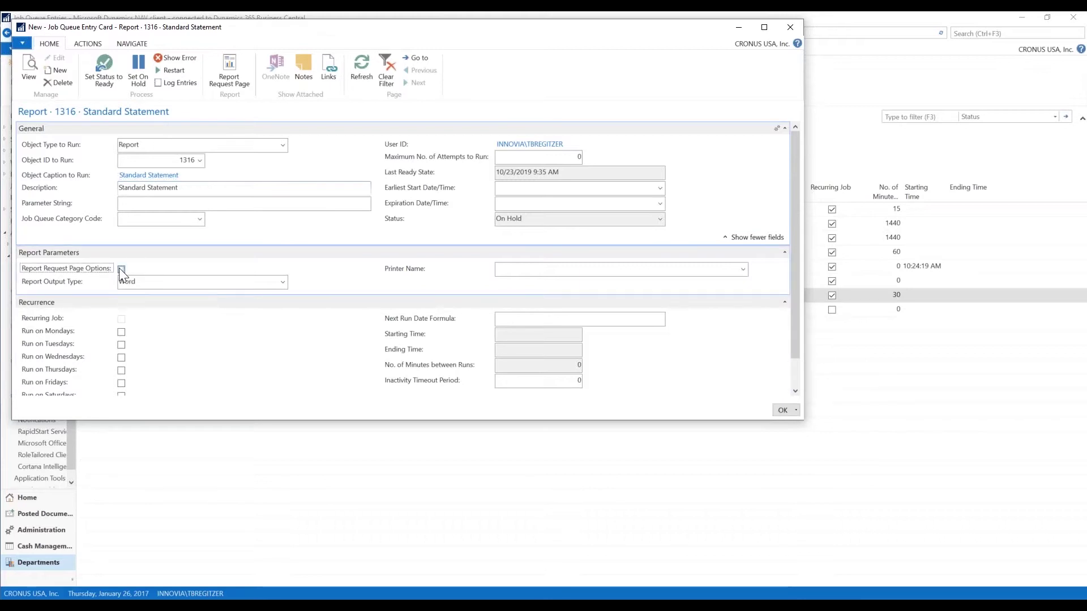
{"action": "left_click", "coordinate": [120, 269]}
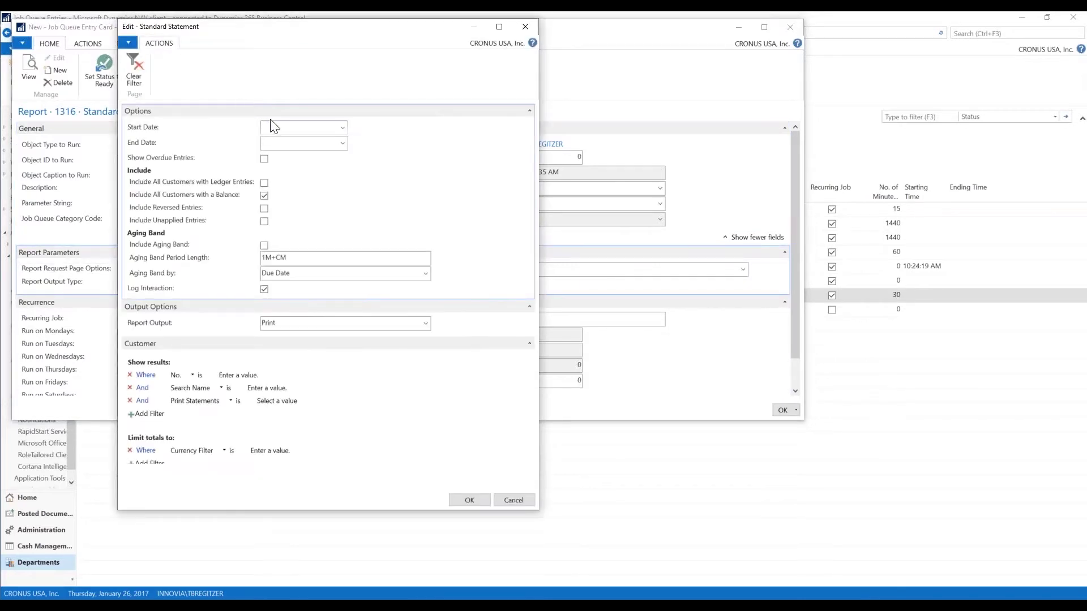
{"action": "type", "text": "0101"}
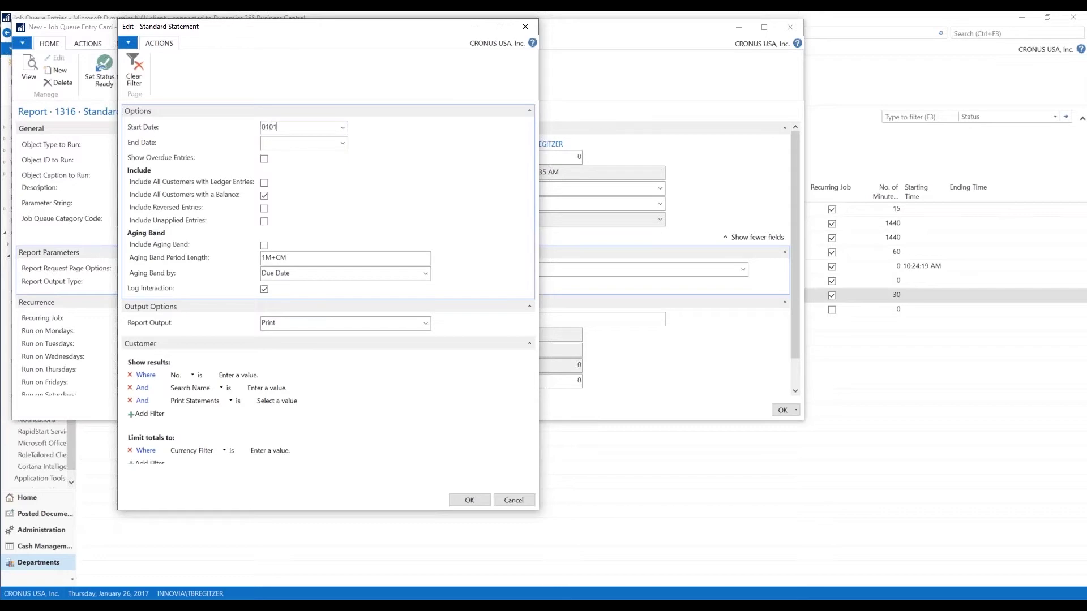
{"action": "type", "text": "17"}
{"action": "key", "text": "Tab"}
{"action": "type", "text": "1"}
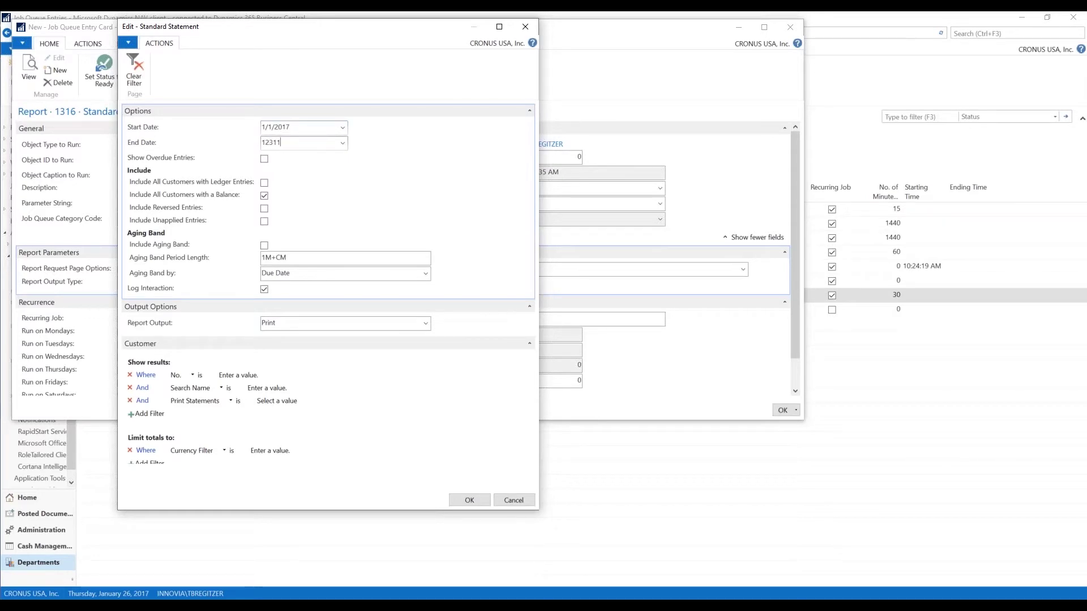
{"action": "type", "text": "2/31/2017"}
{"action": "key", "text": "Tab"}
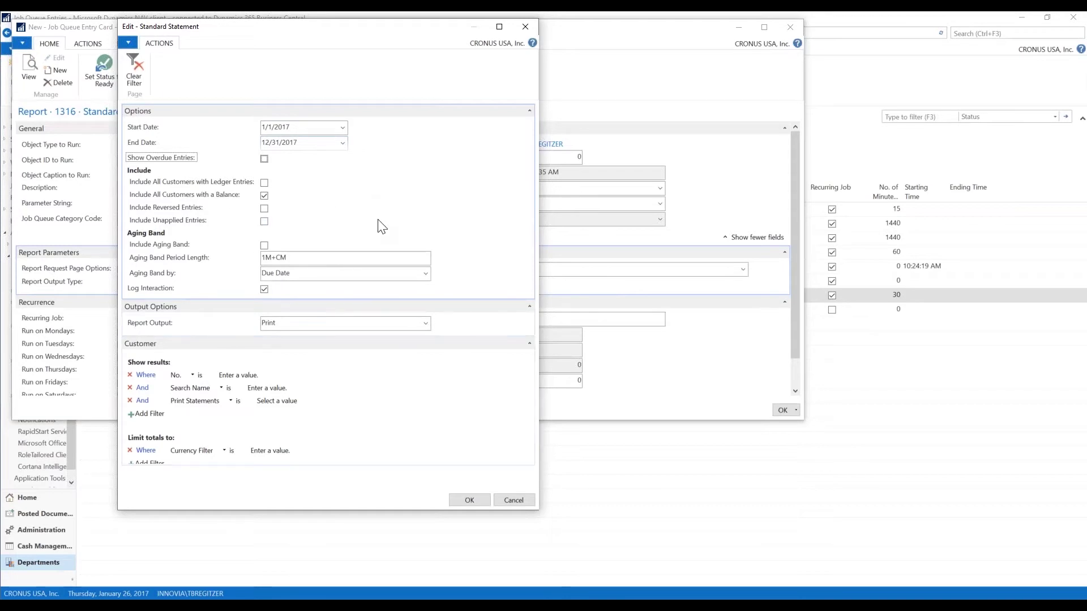
{"action": "left_click", "coordinate": [426, 322]}
{"action": "left_click", "coordinate": [279, 372]}
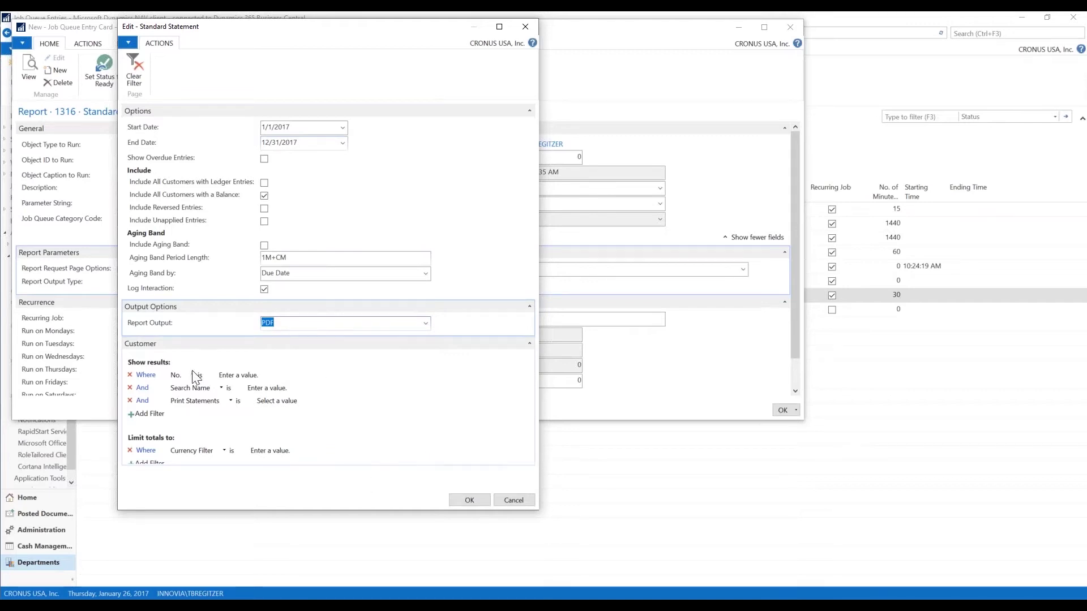
Accept the statement options and set the job's Report Output Type to PDF
{"action": "left_click", "coordinate": [471, 501]}
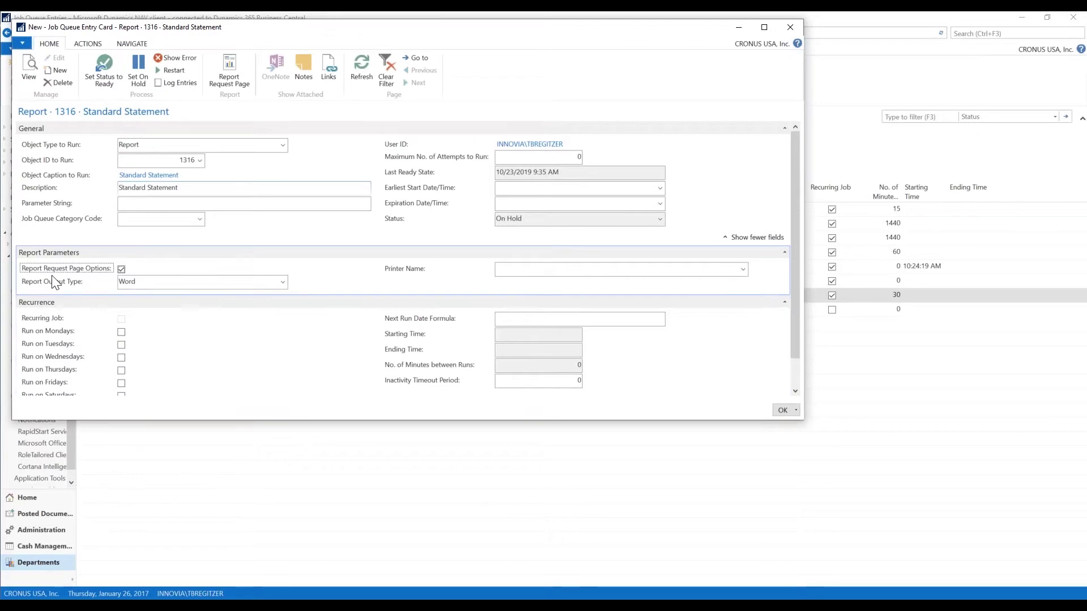
{"action": "left_click", "coordinate": [287, 284]}
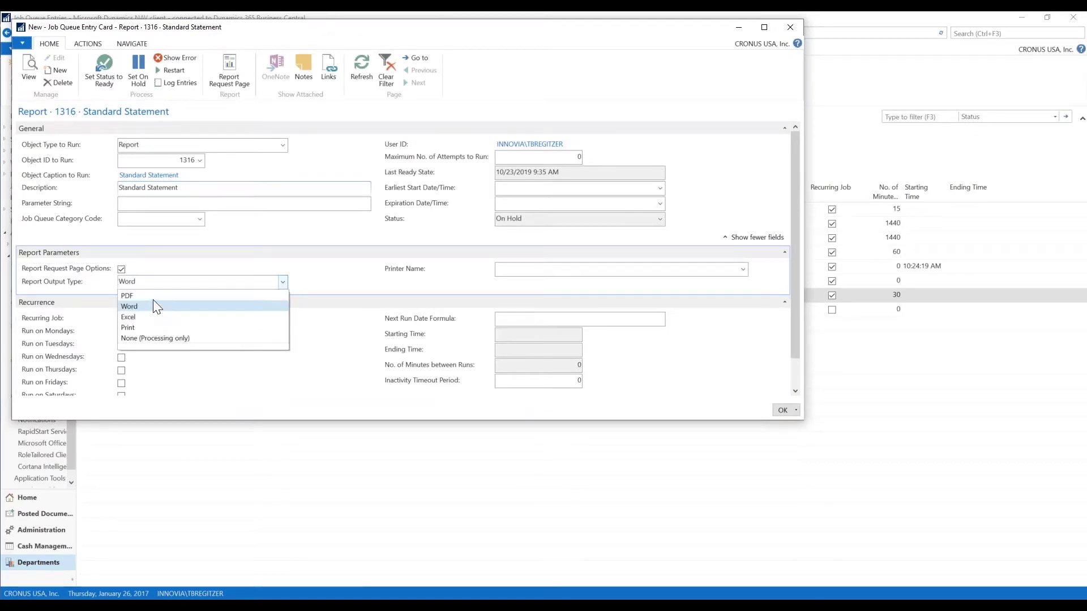
{"action": "left_click", "coordinate": [156, 306]}
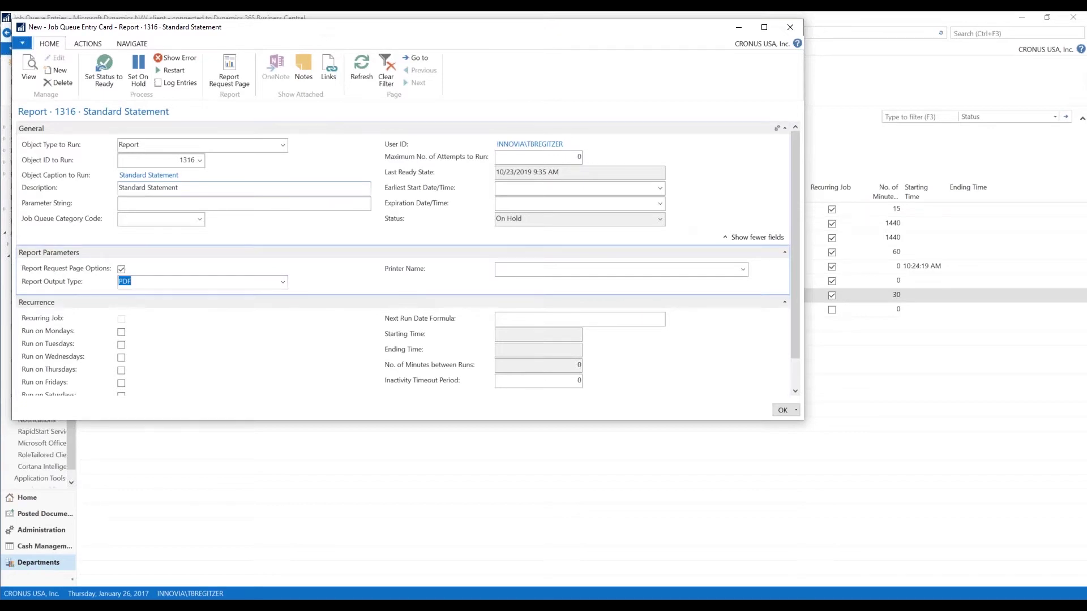
Make the Standard Statement job recur on Wednesdays only
{"action": "left_click_drag", "start_coordinate": [793, 188], "coordinate": [785, 230]}
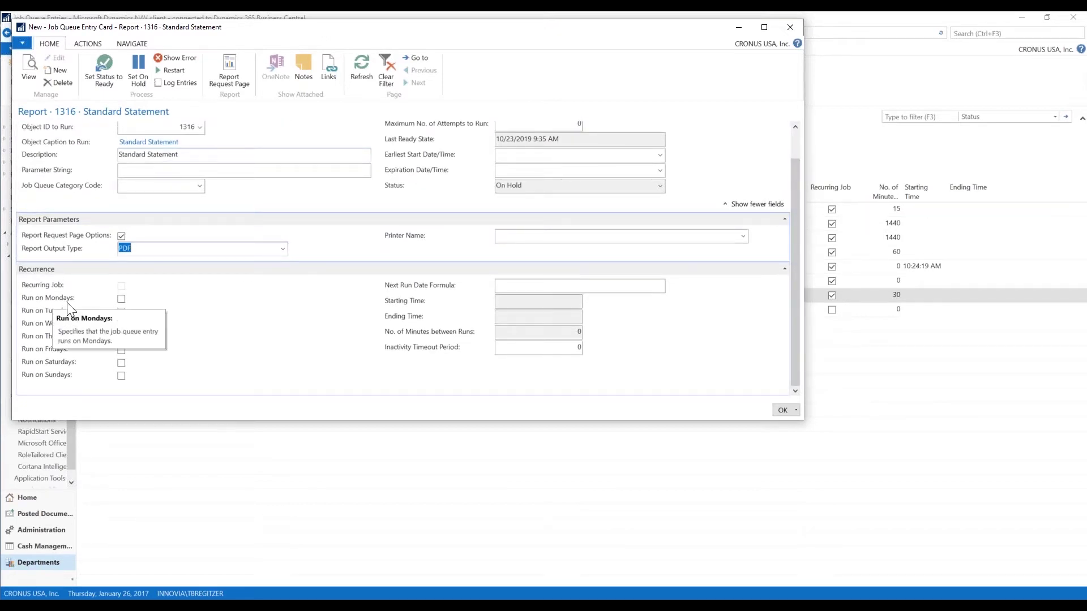
{"action": "left_click", "coordinate": [124, 298]}
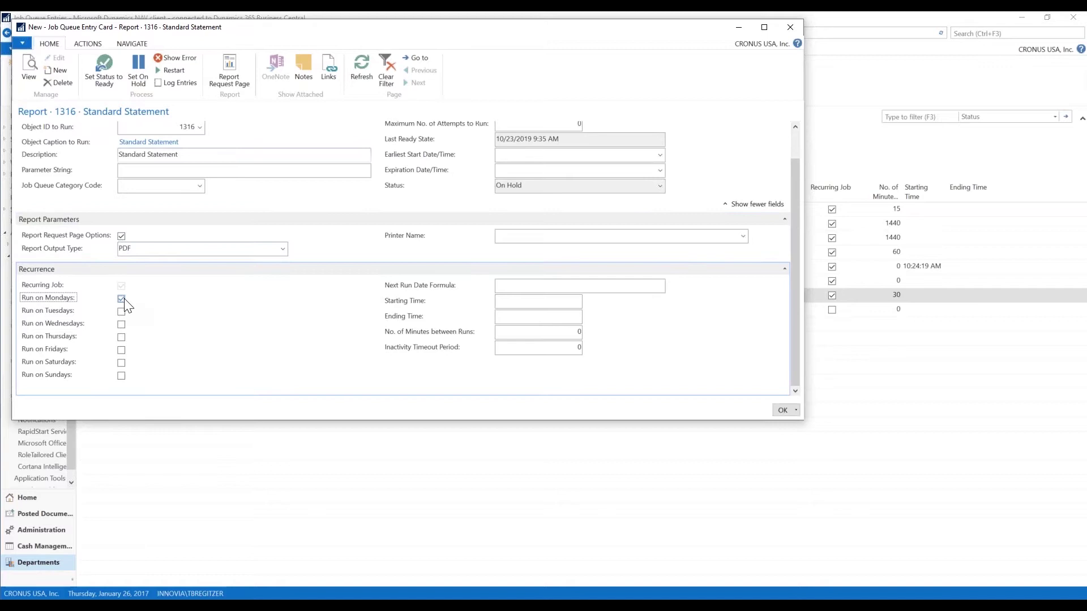
{"action": "left_click", "coordinate": [122, 299]}
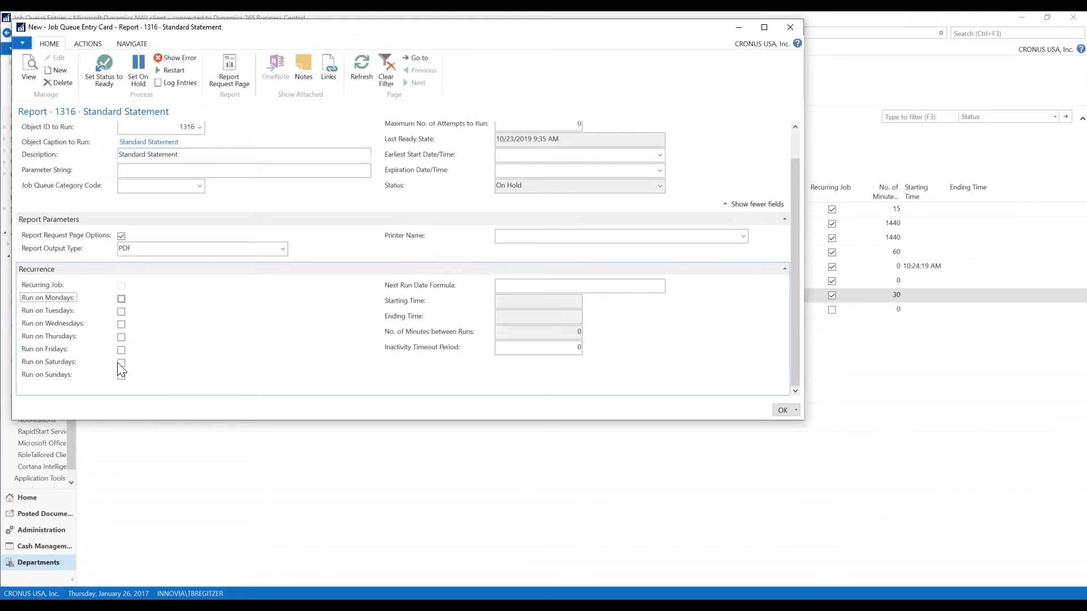
{"action": "left_click", "coordinate": [123, 326]}
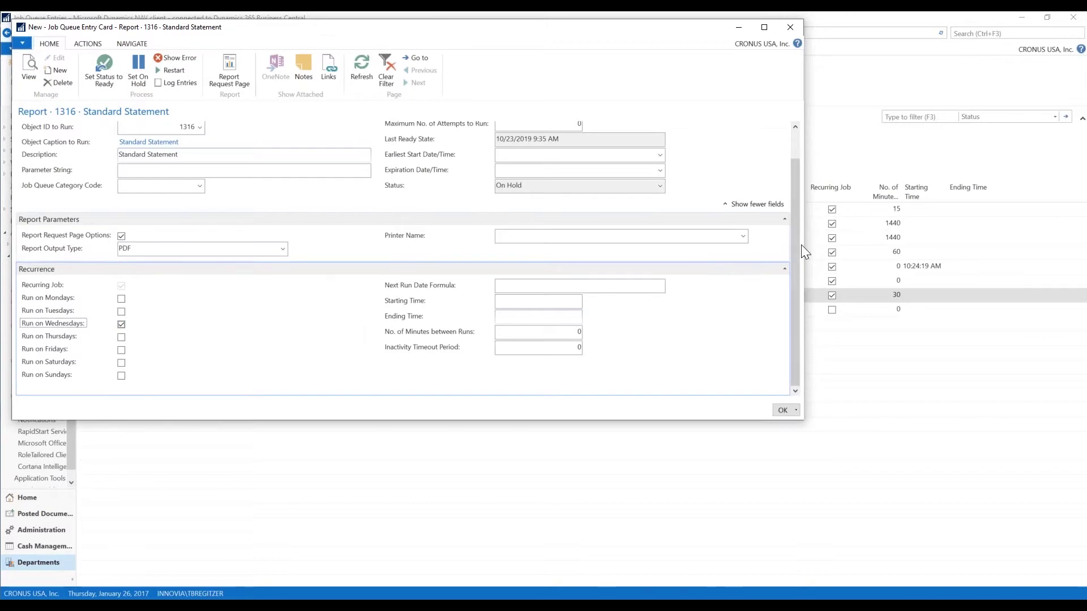
{"action": "left_click_drag", "start_coordinate": [793, 248], "coordinate": [786, 212]}
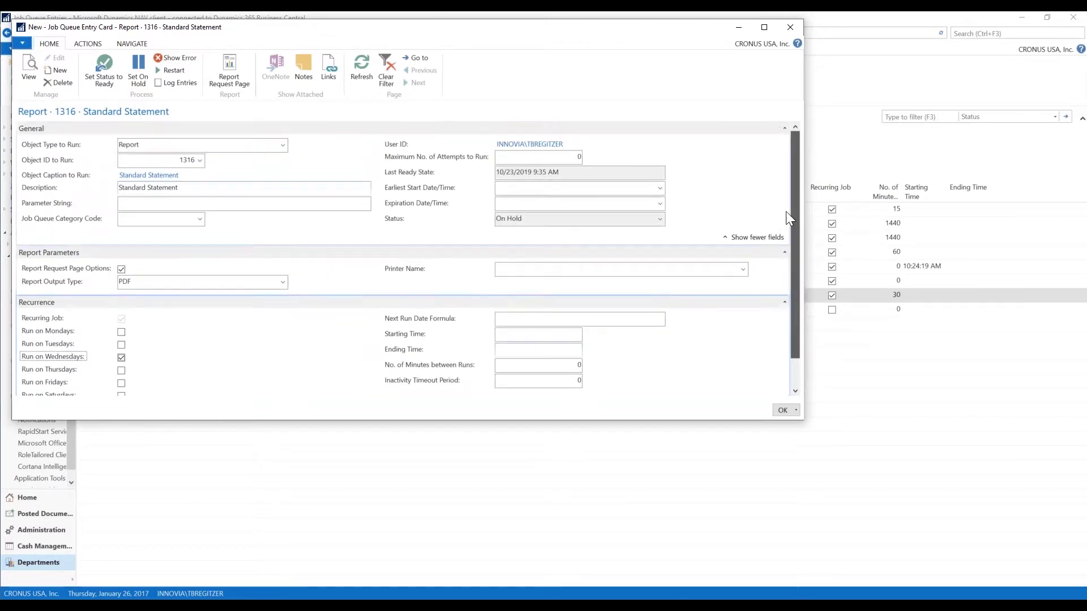
Look up server printers, then close the empty list to return to the job card
{"action": "left_click", "coordinate": [743, 270]}
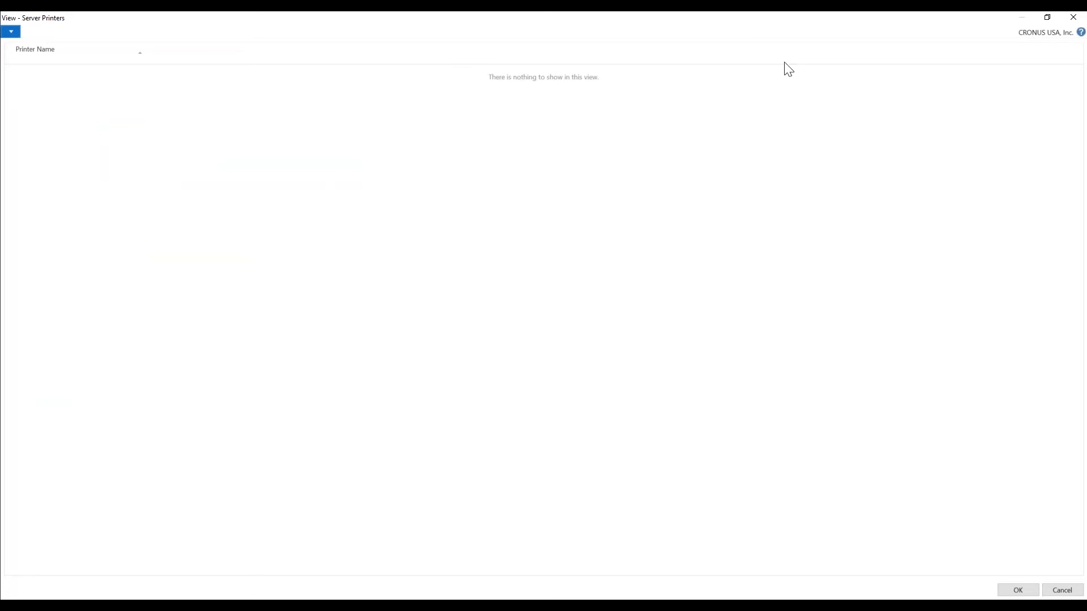
{"action": "left_click", "coordinate": [1073, 17]}
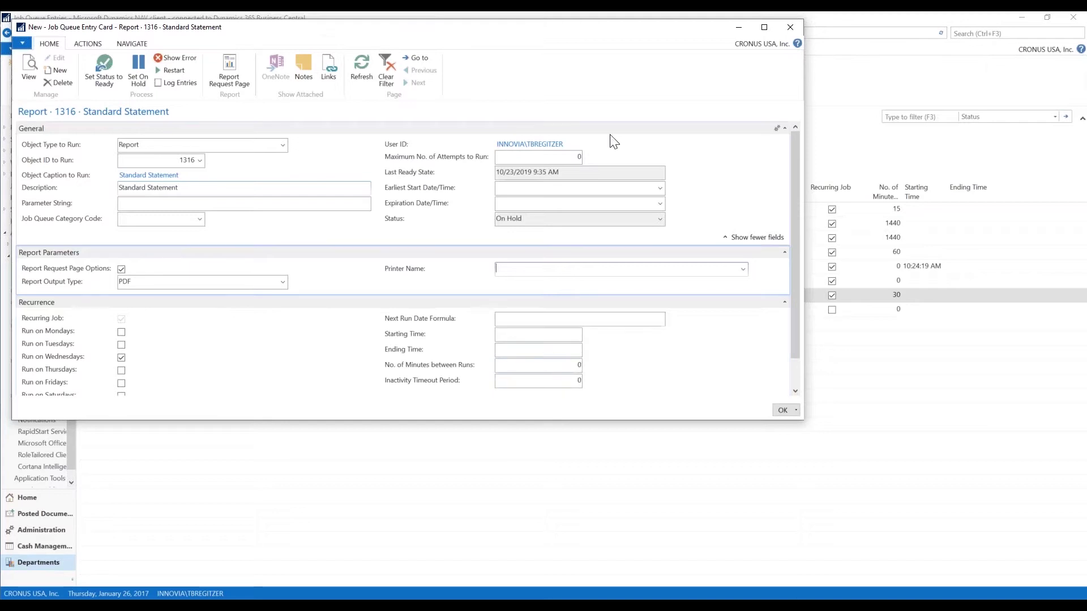
Enter 10/23/2019 9:39 AM as the job's earliest start date/time
{"action": "left_click", "coordinate": [546, 187]}
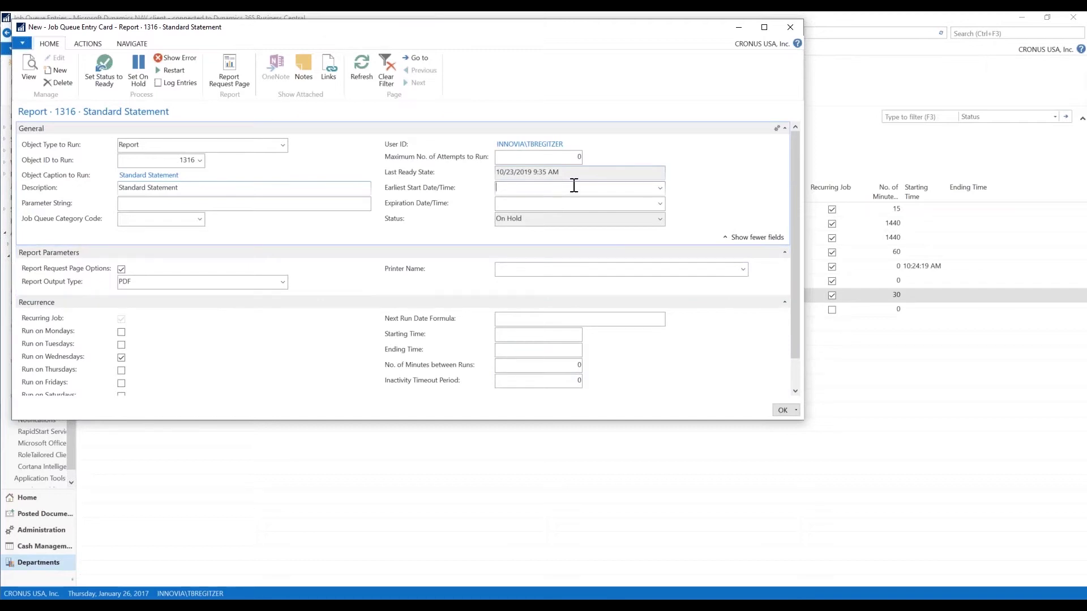
{"action": "type", "text": "1023"}
{"action": "type", "text": "19 "}
{"action": "type", "text": "1:"}
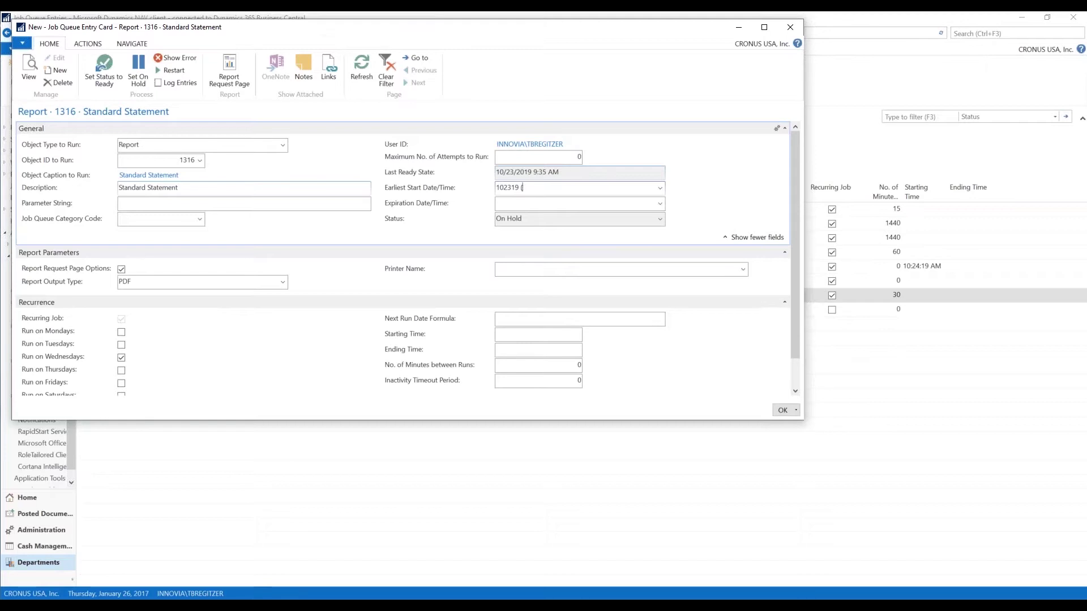
{"action": "type", "text": "9:39am"}
{"action": "key", "text": "Tab"}
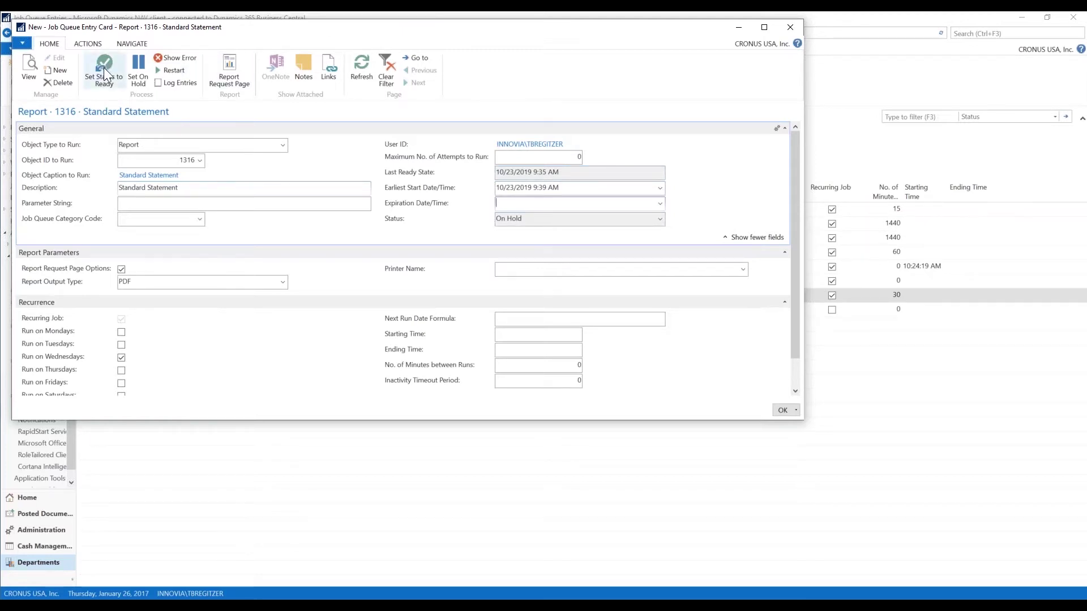
Browse the ACTIONS and NAVIGATE ribbon tabs, then change the earliest start time to 9:37 AM
{"action": "left_click", "coordinate": [93, 42]}
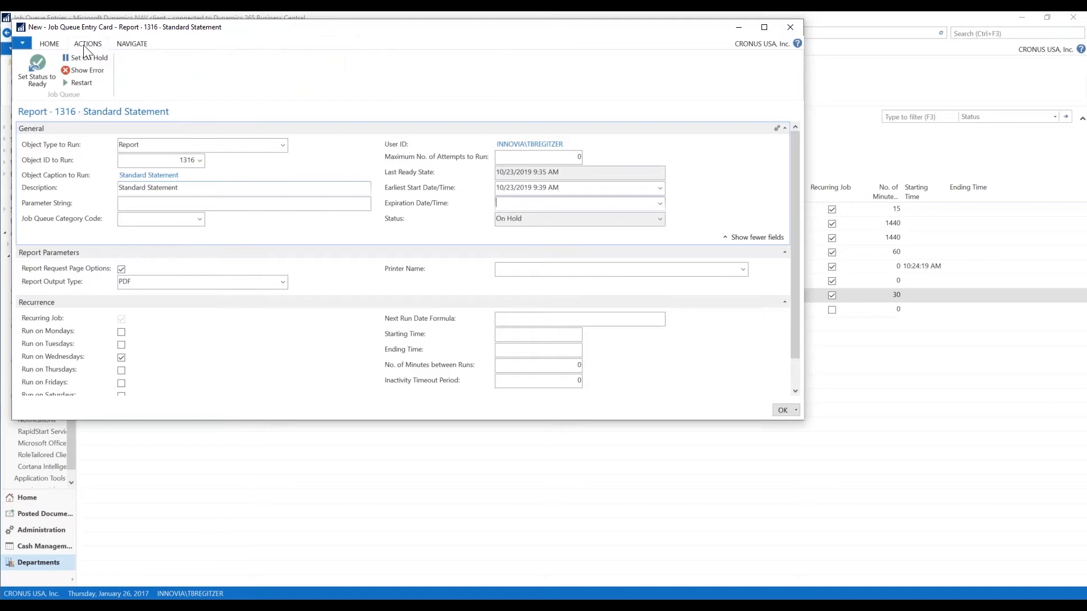
{"action": "left_click", "coordinate": [47, 41]}
{"action": "left_click", "coordinate": [132, 45]}
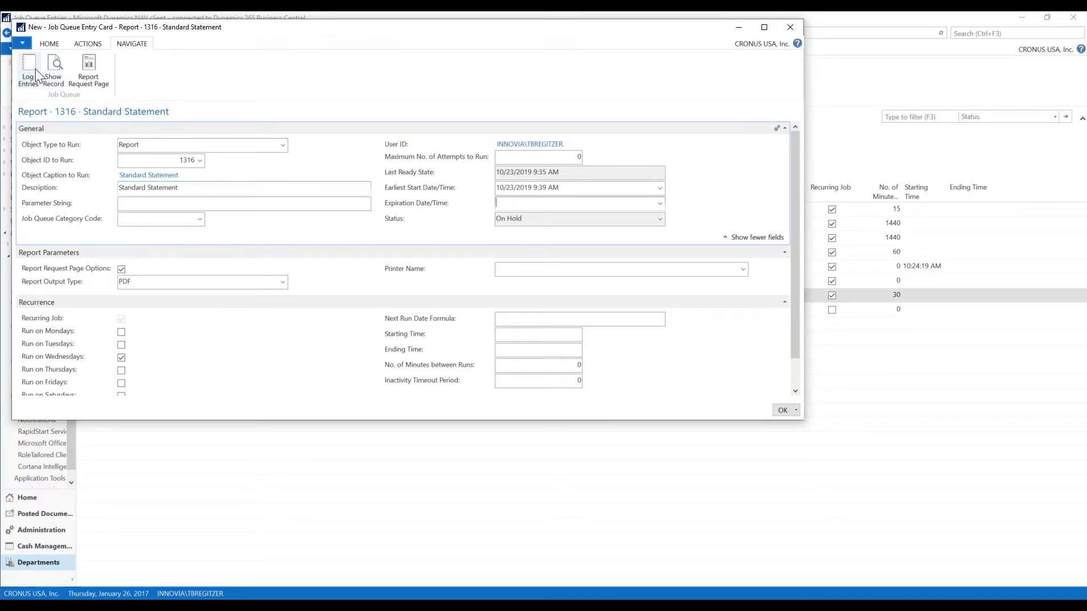
{"action": "left_click", "coordinate": [54, 45]}
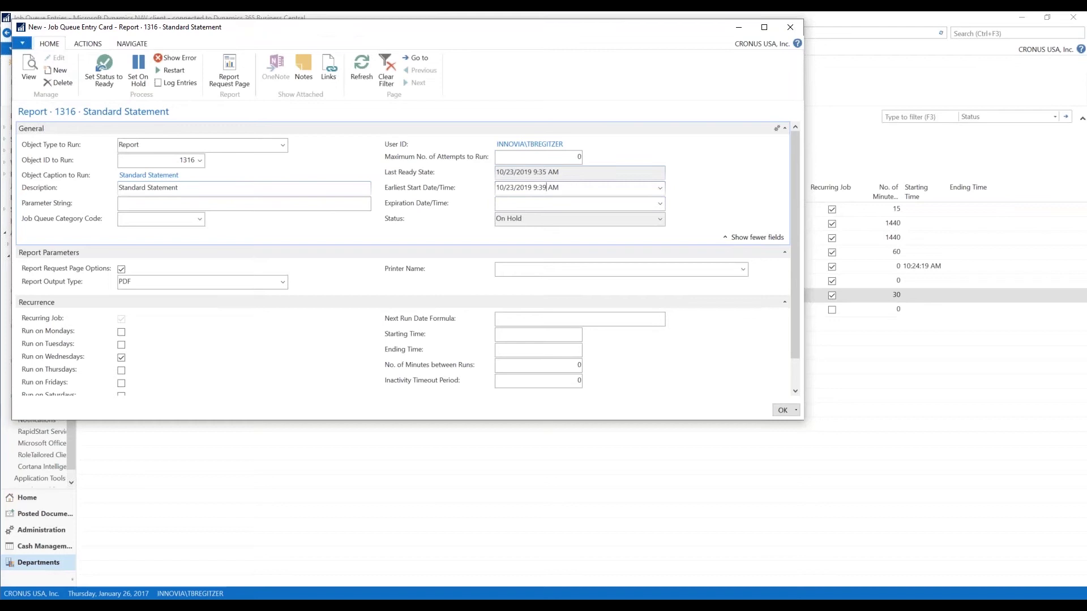
{"action": "key", "text": "BackSpace"}
{"action": "type", "text": "7"}
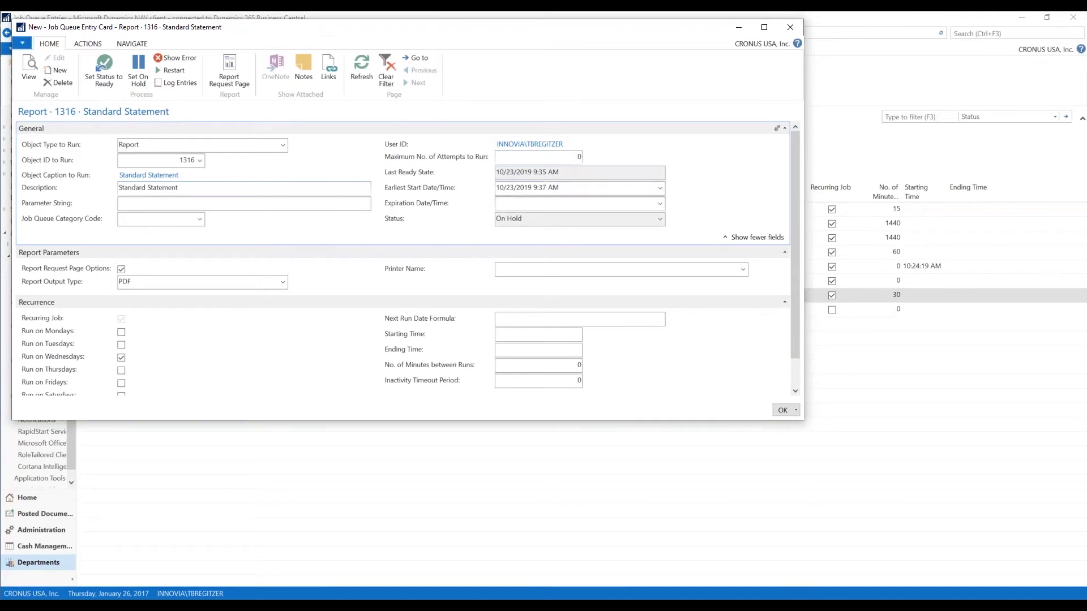
Set the Standard Statement job queue entry to Ready, save it, and return to the Bookkeeper home page
{"action": "left_click", "coordinate": [101, 70]}
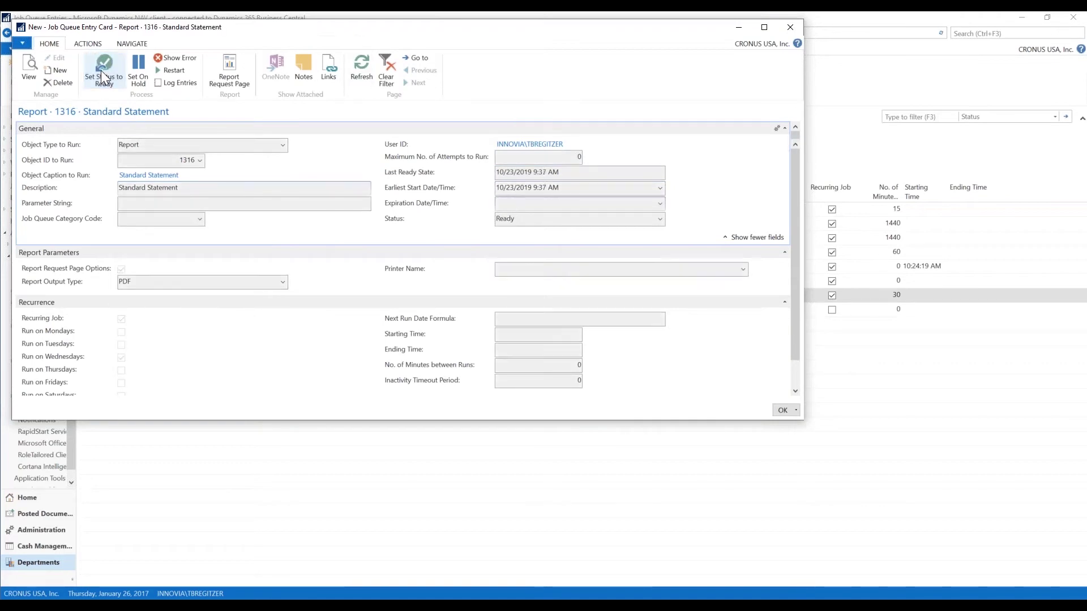
{"action": "left_click", "coordinate": [781, 410]}
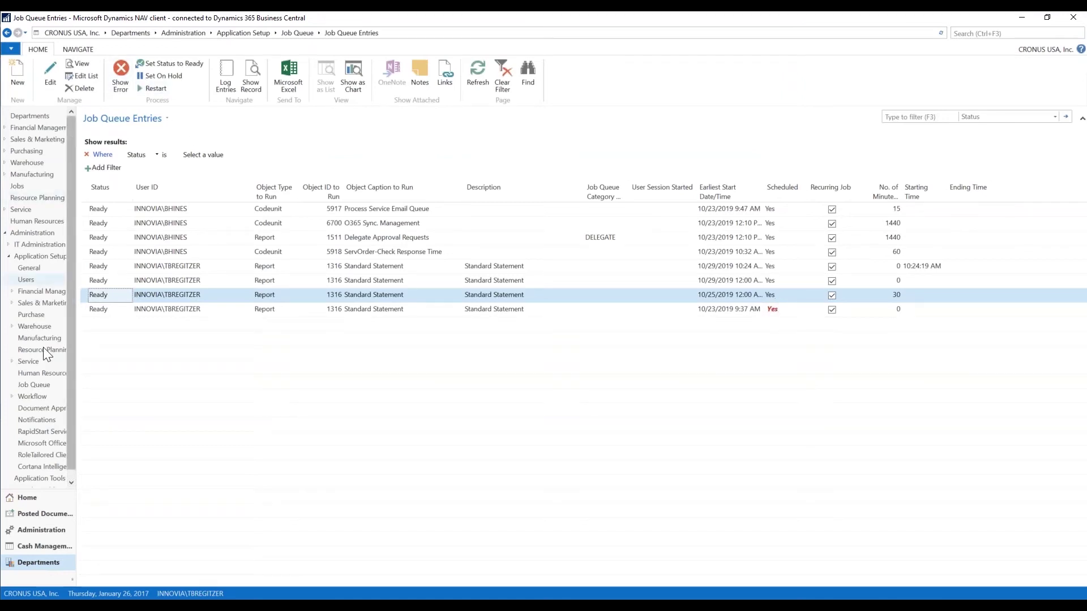
{"action": "left_click", "coordinate": [36, 498]}
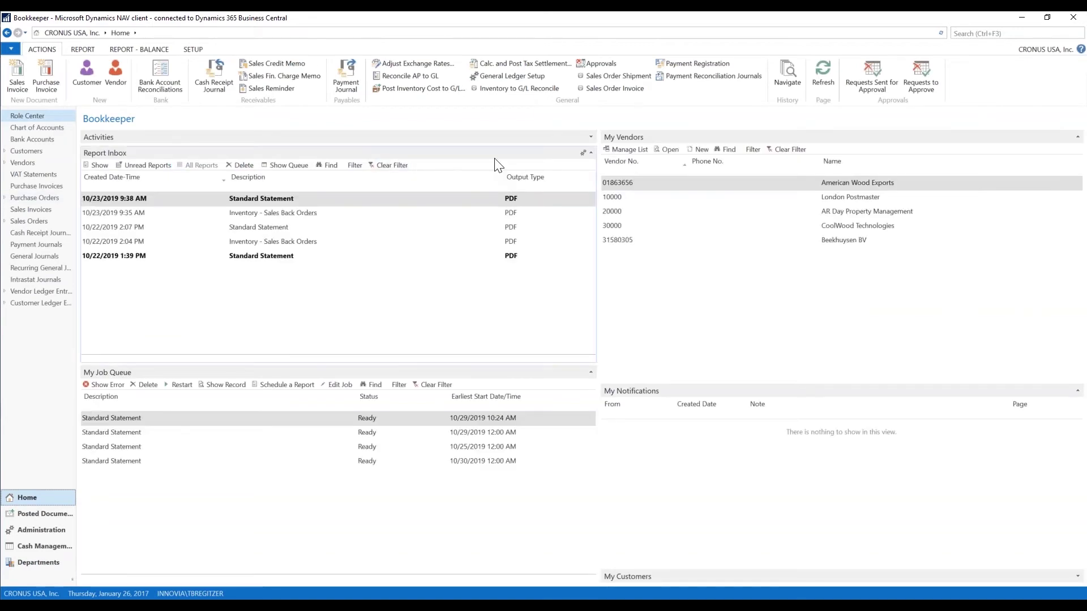
Open the 10/23/2019 9:38 AM Standard Statement PDF from the Report Inbox
{"action": "double_click", "coordinate": [140, 198]}
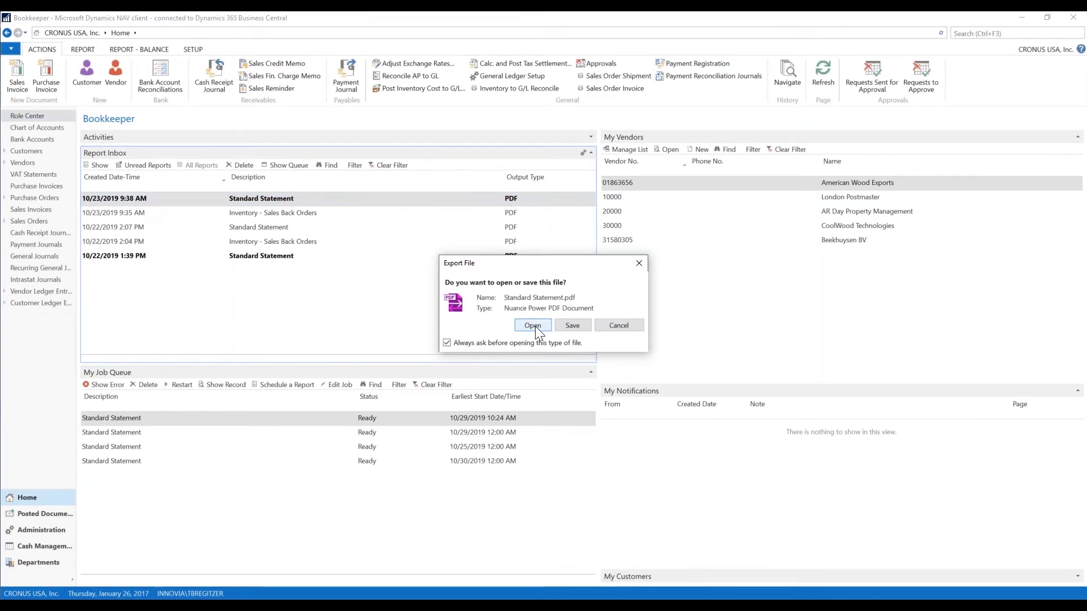
{"action": "left_click", "coordinate": [533, 325]}
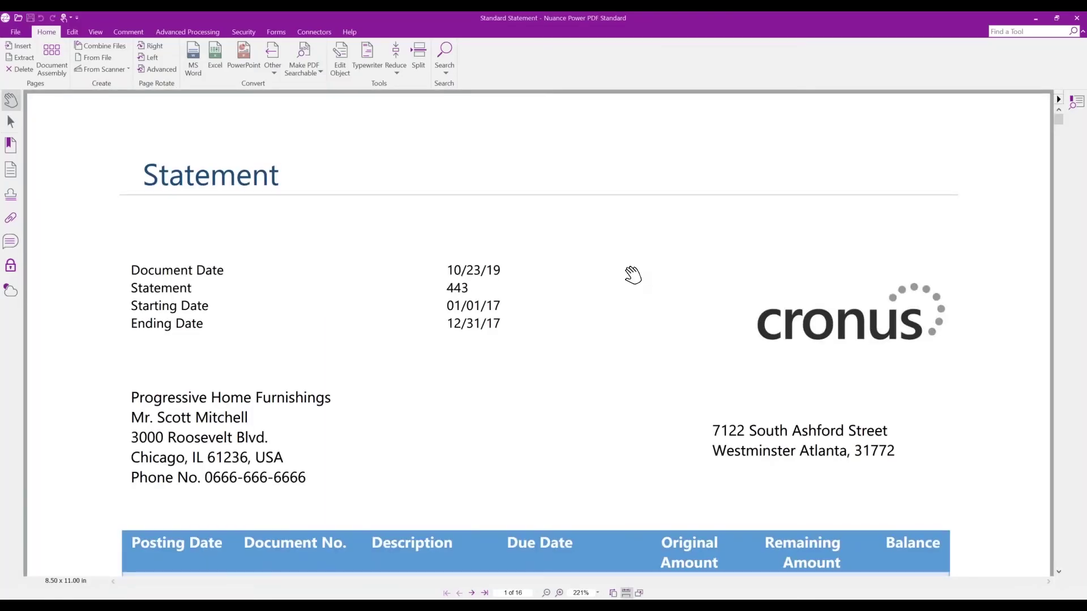
Scroll through the 16-page statement PDF and zoom out twice to view more of each page
{"action": "scroll", "coordinate": [633, 275], "scroll_direction": "down", "scroll_amount": 3}
{"action": "scroll", "coordinate": [632, 275], "scroll_direction": "down", "scroll_amount": 10}
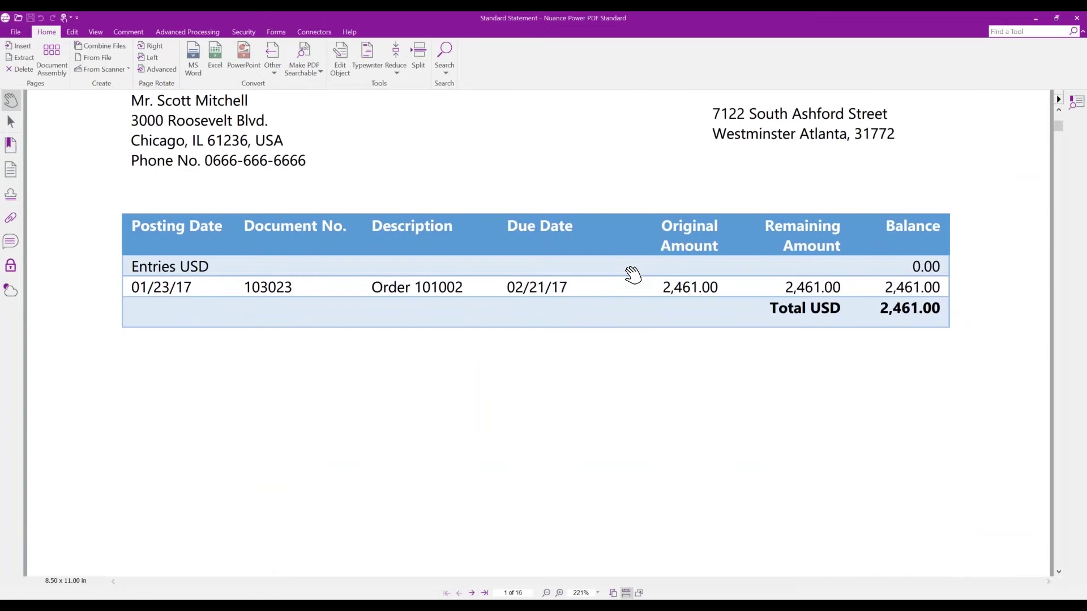
{"action": "scroll", "coordinate": [633, 275], "scroll_direction": "down", "scroll_amount": 15}
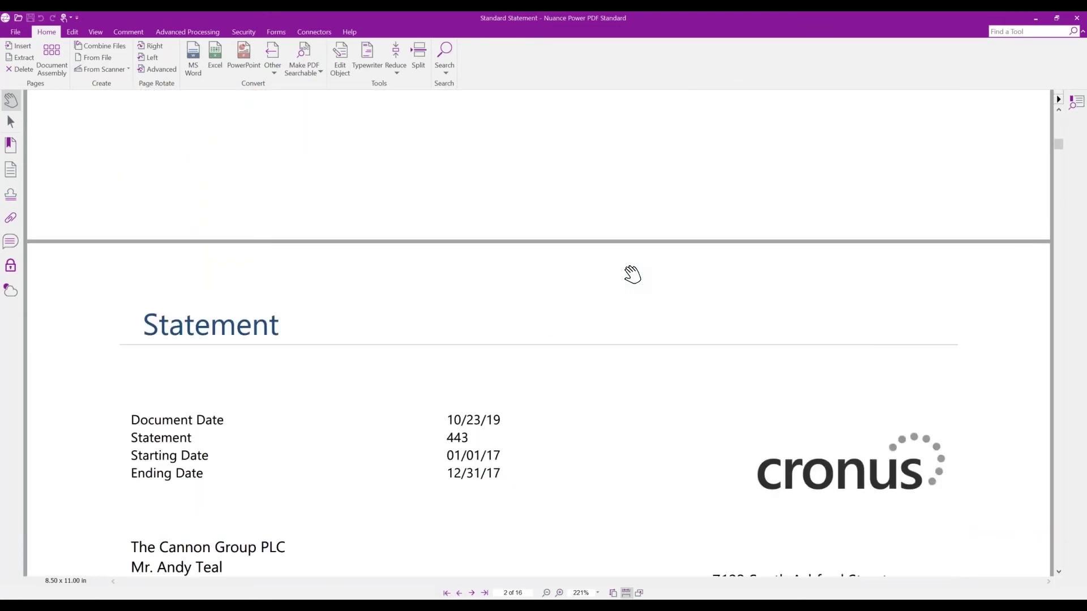
{"action": "scroll", "coordinate": [633, 275], "scroll_direction": "down", "scroll_amount": 6}
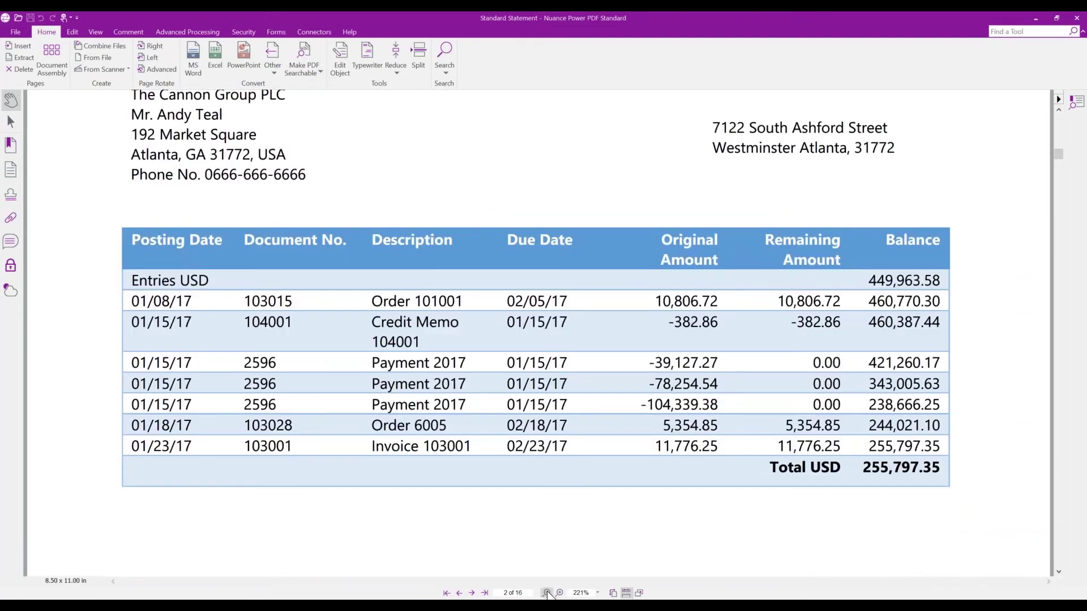
{"action": "left_click", "coordinate": [546, 593]}
{"action": "left_click", "coordinate": [546, 592]}
{"action": "scroll", "coordinate": [595, 250], "scroll_direction": "up", "scroll_amount": 10}
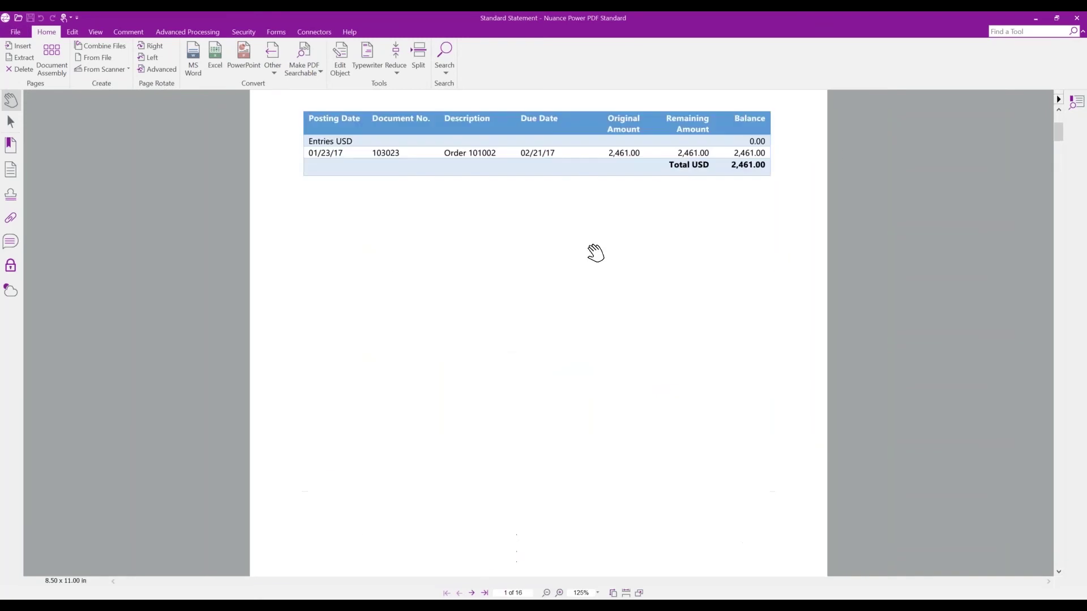
Close the PDF, then delete both Sales Back Orders reports and the 10/22 1:39 PM Standard Statement
{"action": "left_click", "coordinate": [1076, 19]}
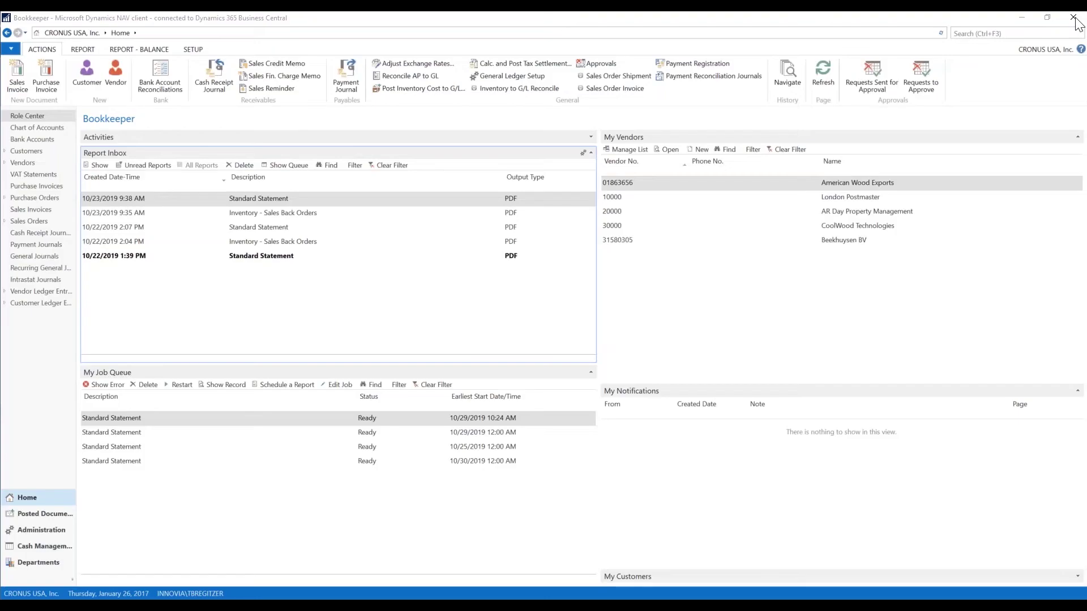
{"action": "left_click", "coordinate": [124, 212]}
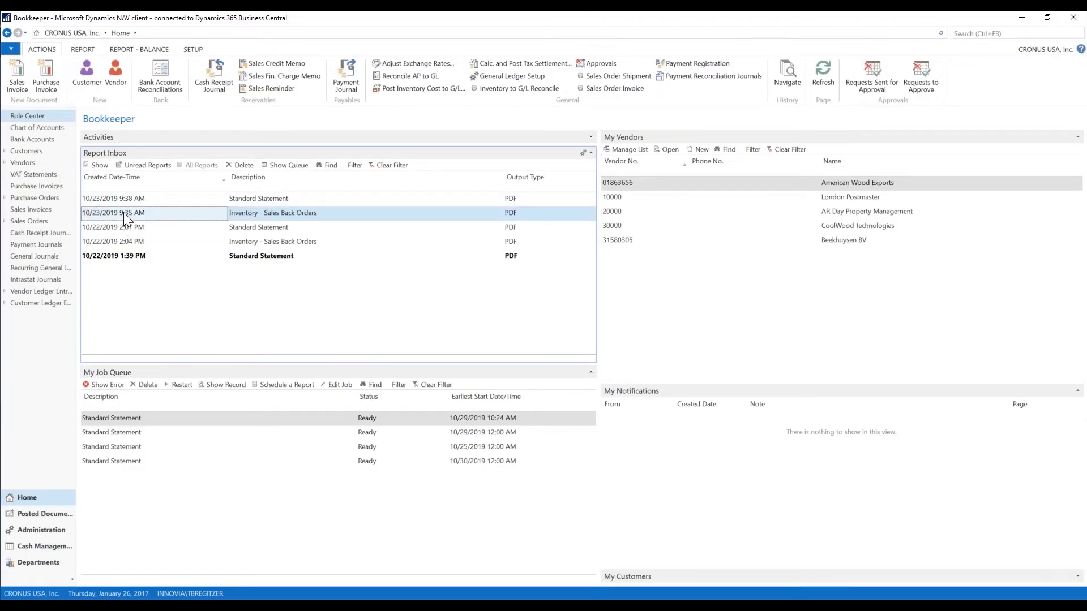
{"action": "left_click", "coordinate": [240, 165]}
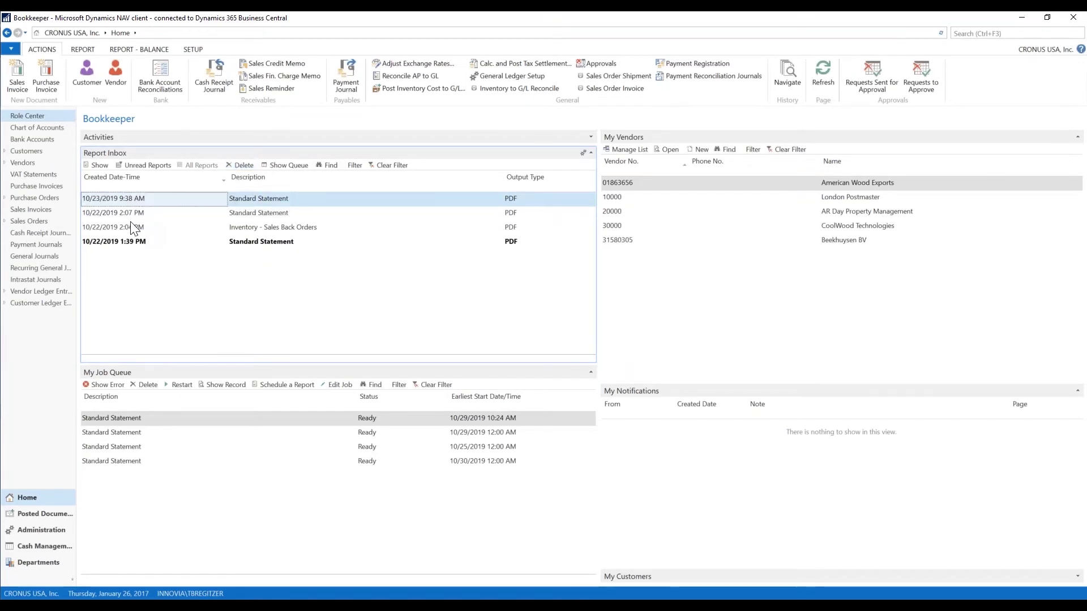
{"action": "left_click", "coordinate": [247, 165]}
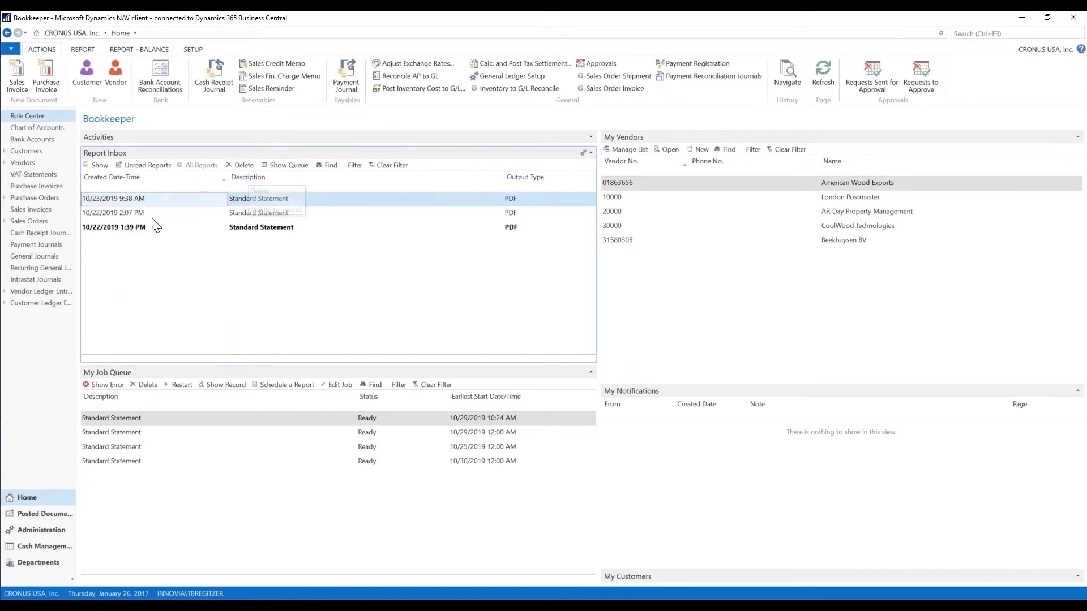
{"action": "left_click", "coordinate": [242, 165]}
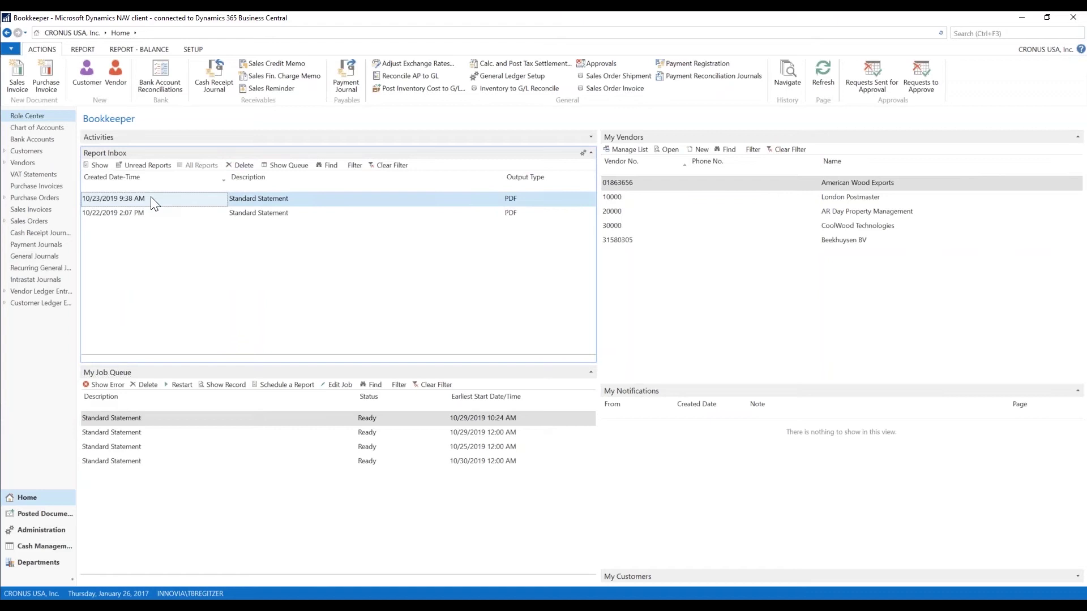